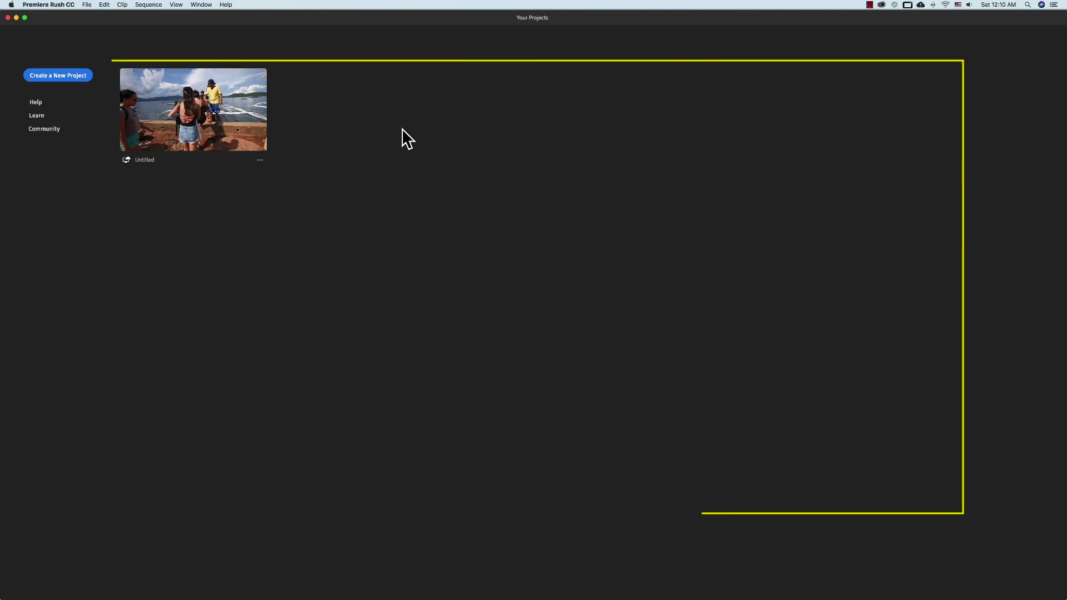
- Open and dismiss the existing Untitled project's options twice without choosing anything
{"action": "left_click", "coordinate": [260, 161]}
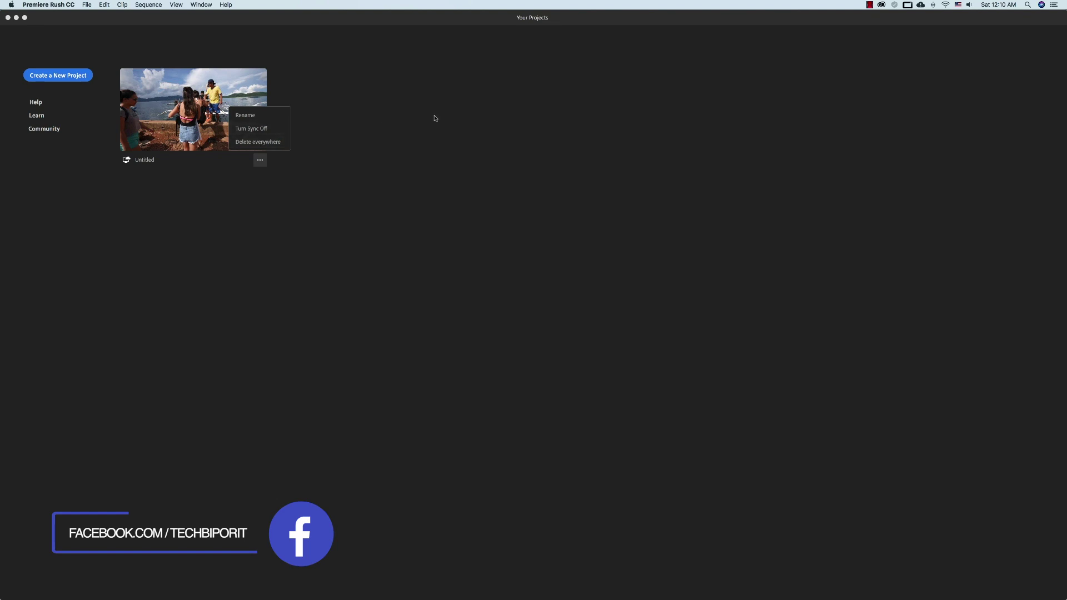
{"action": "left_click", "coordinate": [505, 124]}
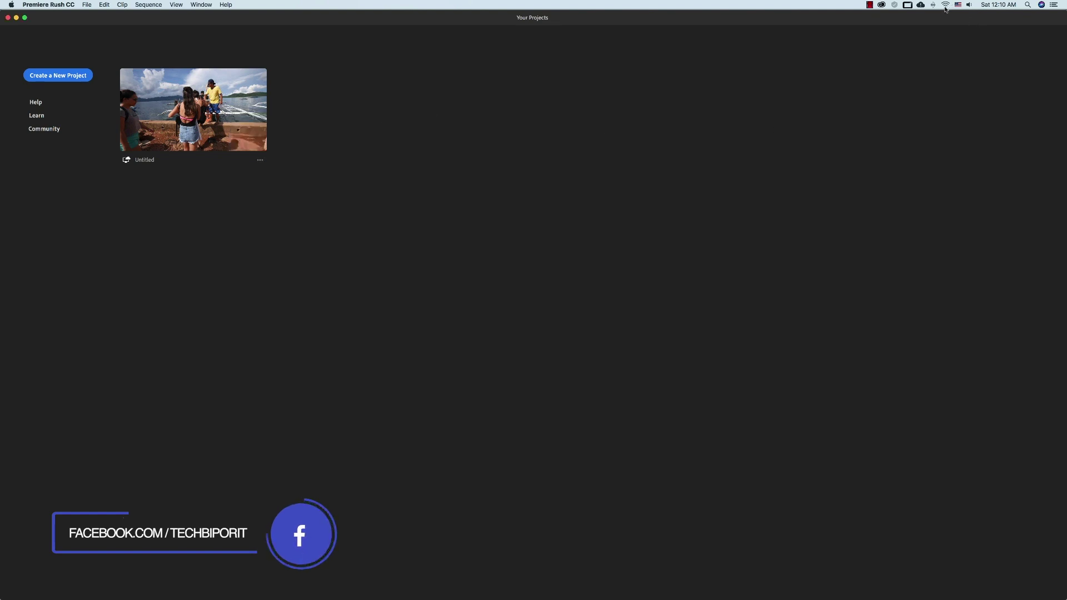
{"action": "left_click", "coordinate": [260, 160]}
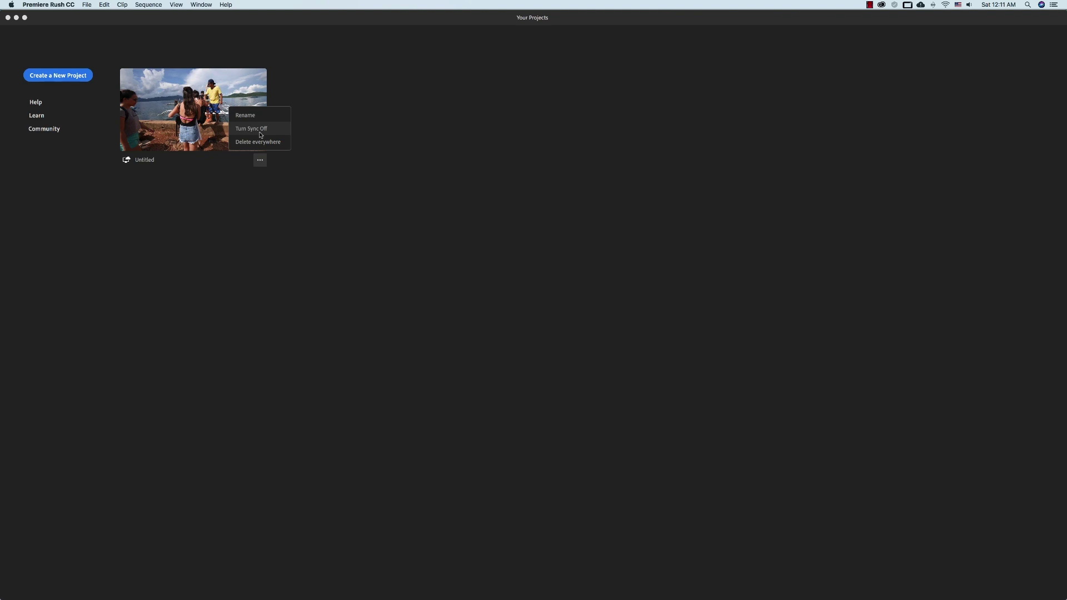
{"action": "left_click", "coordinate": [271, 179]}
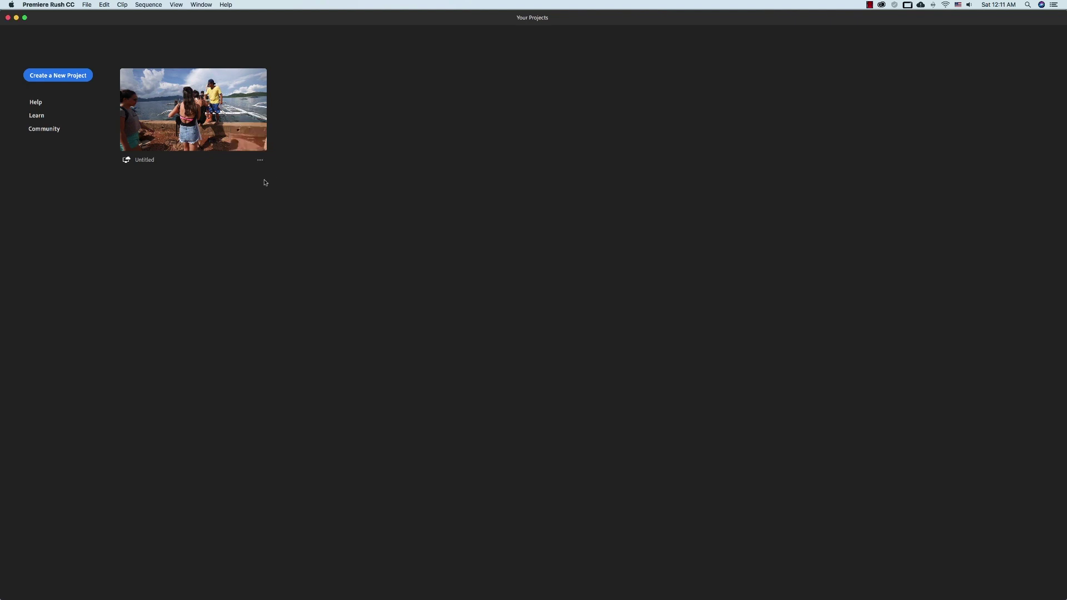
- Start a new project from Sample Media with Beach Selfie, Boarding the Boat and Boat Cruising
{"action": "left_click", "coordinate": [68, 78]}
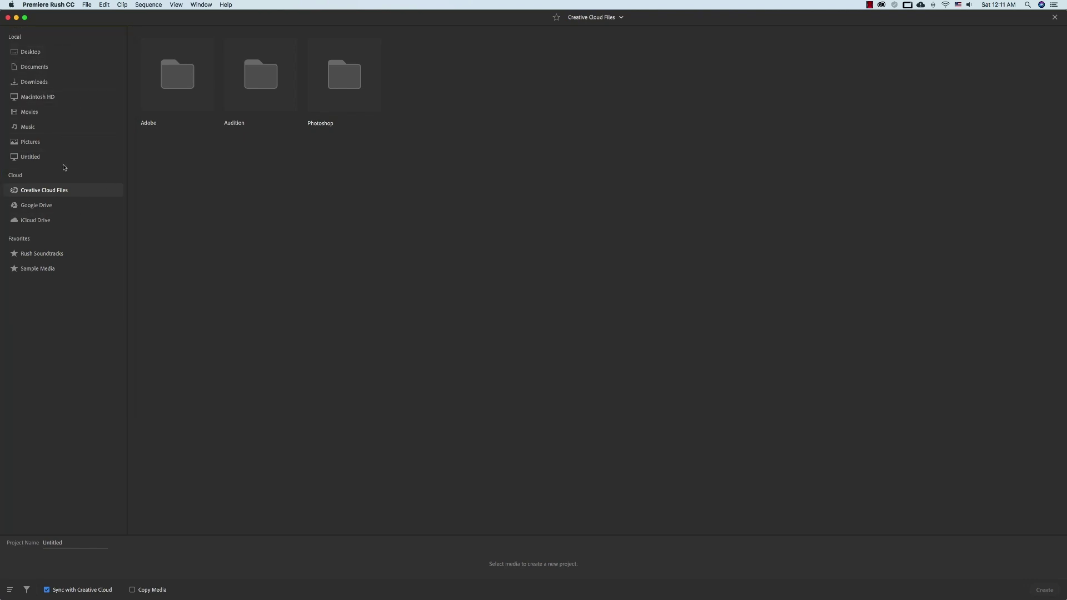
{"action": "left_click", "coordinate": [68, 275]}
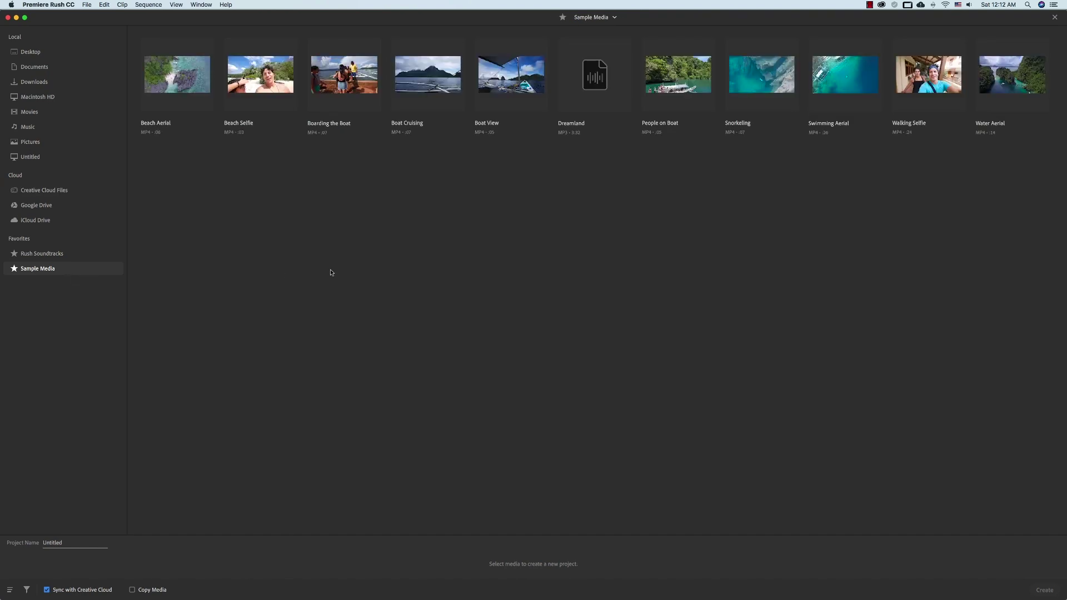
{"action": "left_click", "coordinate": [261, 78]}
{"action": "left_click", "coordinate": [345, 77]}
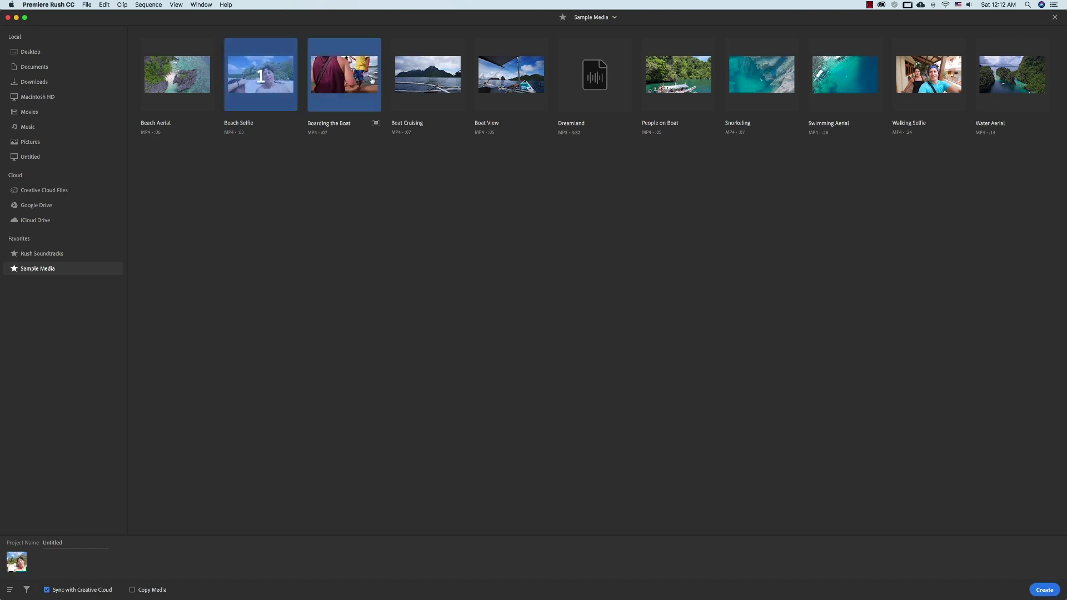
{"action": "left_click", "coordinate": [428, 78]}
- Name the project 'Adobe Rush CC' and turn off Sync with Creative Cloud
{"action": "left_click", "coordinate": [19, 541]}
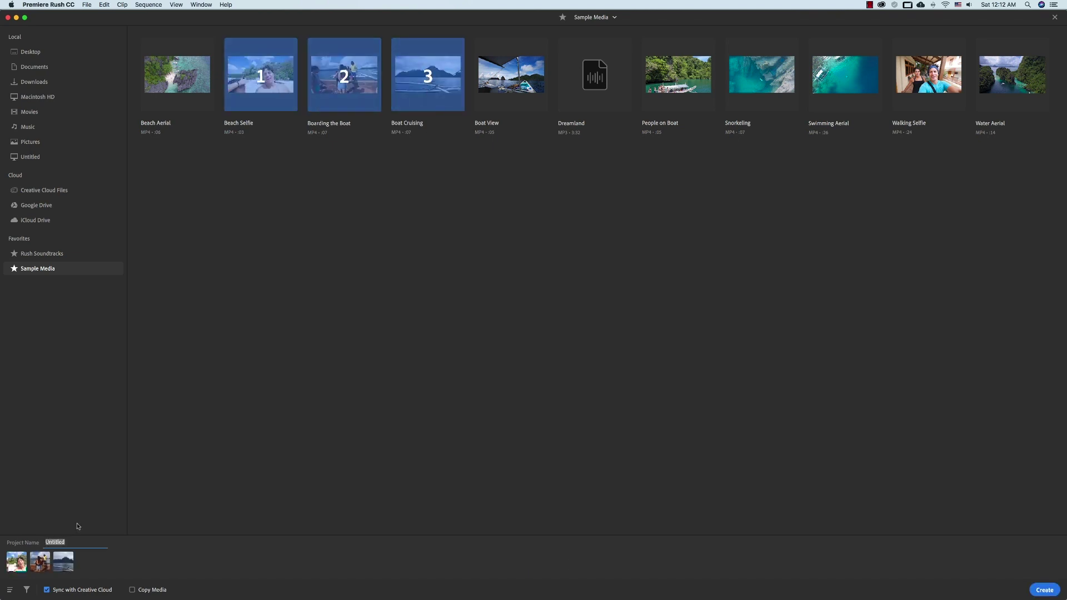
{"action": "type", "text": "Add"}
{"action": "left_click", "coordinate": [64, 590]}
- Create the project so the three clips sit in sequence on the timeline
{"action": "left_click", "coordinate": [1043, 590]}
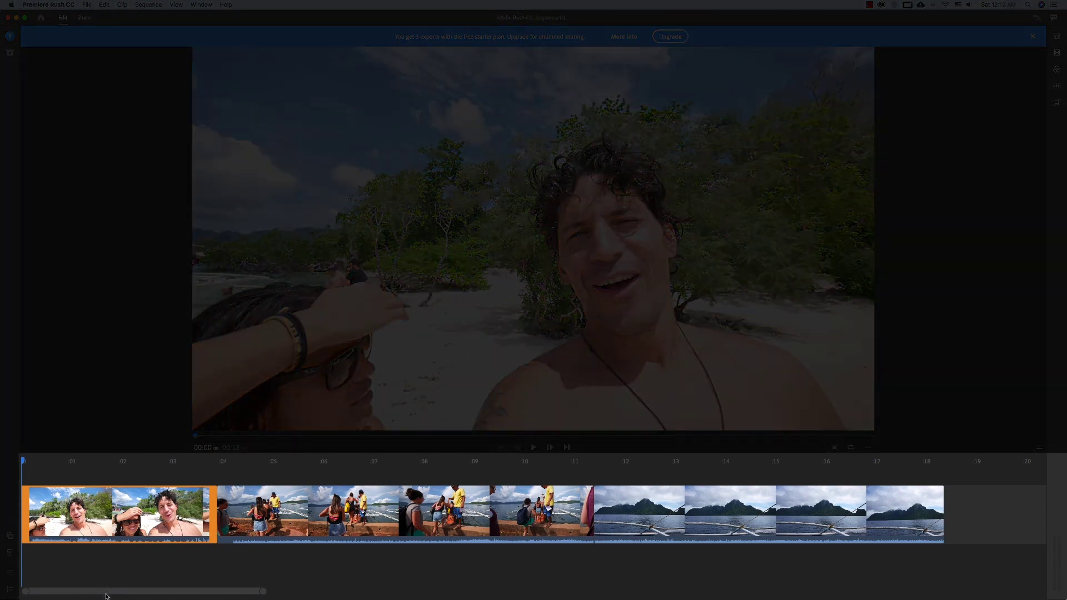
{"action": "mouse_move", "coordinate": [108, 592]}
{"action": "left_mouse_down"}
{"action": "mouse_move", "coordinate": [250, 592]}
{"action": "mouse_move", "coordinate": [86, 589]}
{"action": "left_mouse_up"}
{"action": "mouse_move", "coordinate": [262, 592]}
{"action": "left_mouse_down"}
{"action": "mouse_move", "coordinate": [482, 591]}
{"action": "mouse_move", "coordinate": [338, 595]}
{"action": "left_mouse_up"}
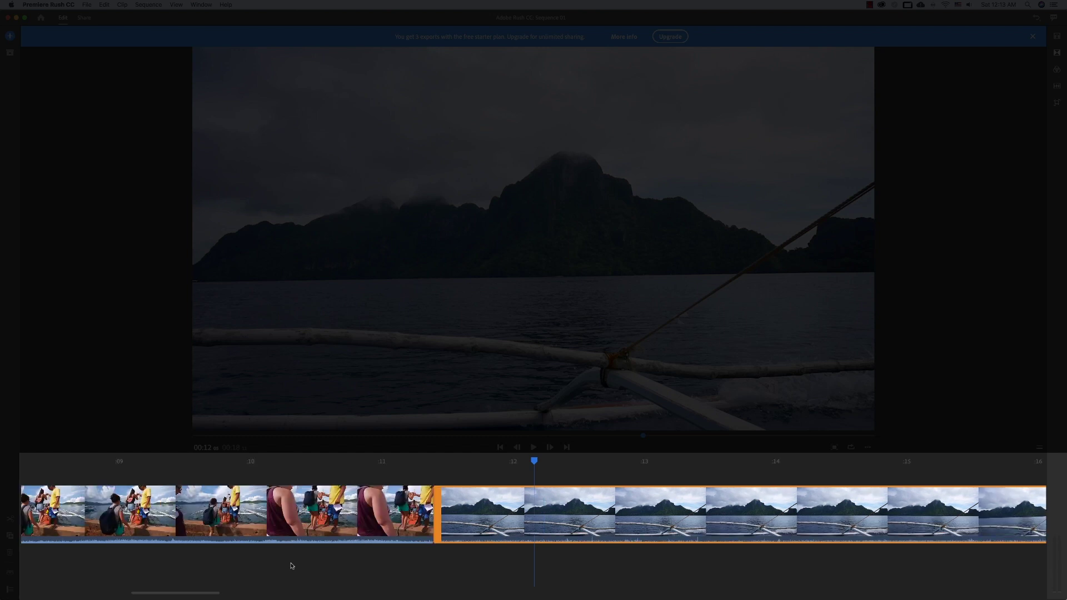
- Zoom the timeline in and out with the = and - keys, then Zoom to Fit
{"action": "key", "text": "equal"}
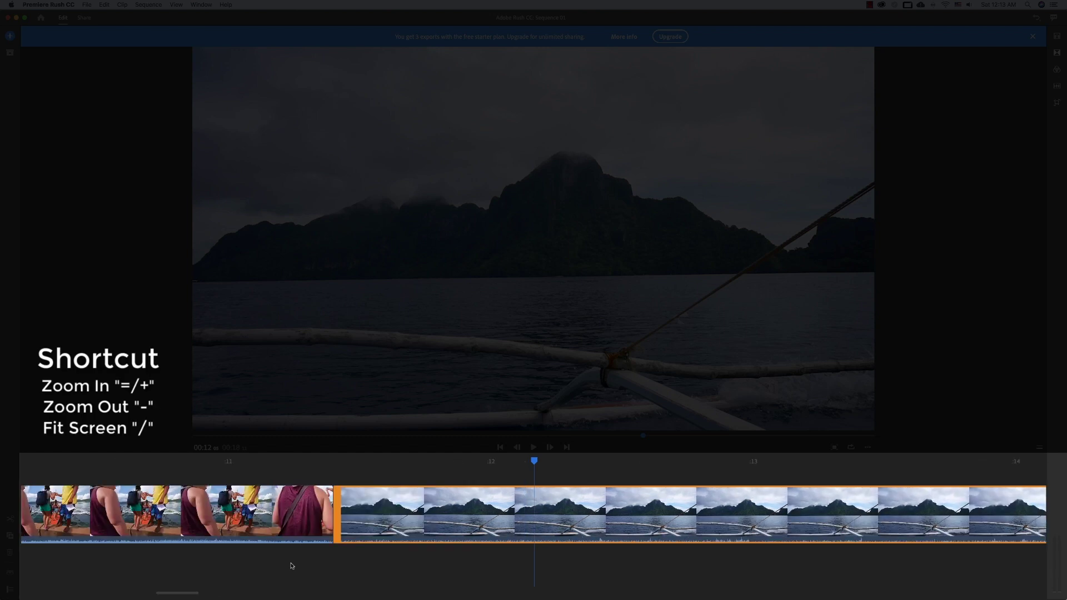
{"action": "key", "text": "minus"}
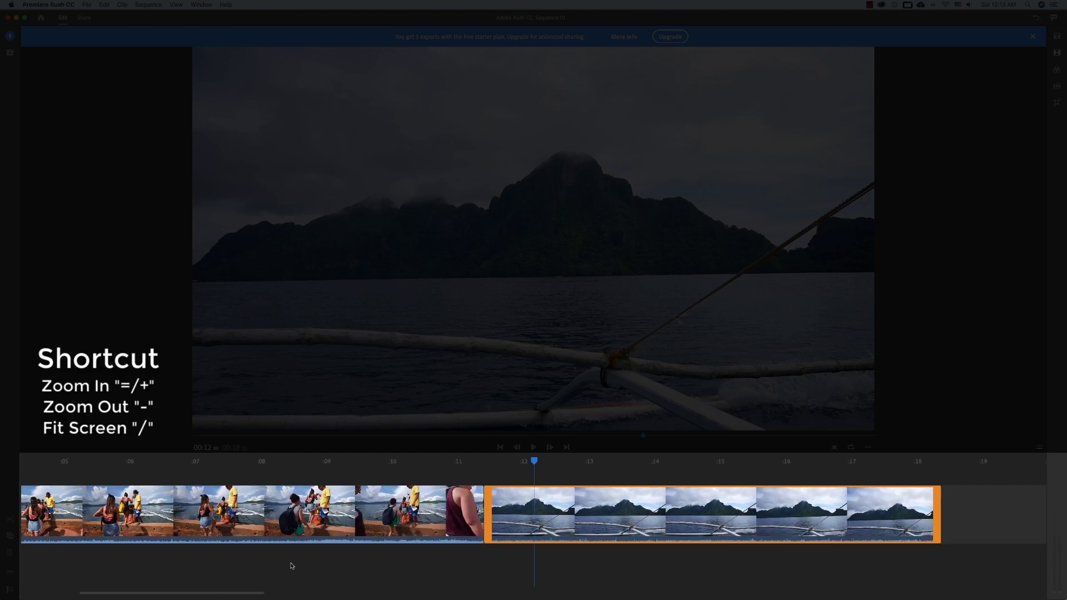
{"action": "key", "text": "minus"}
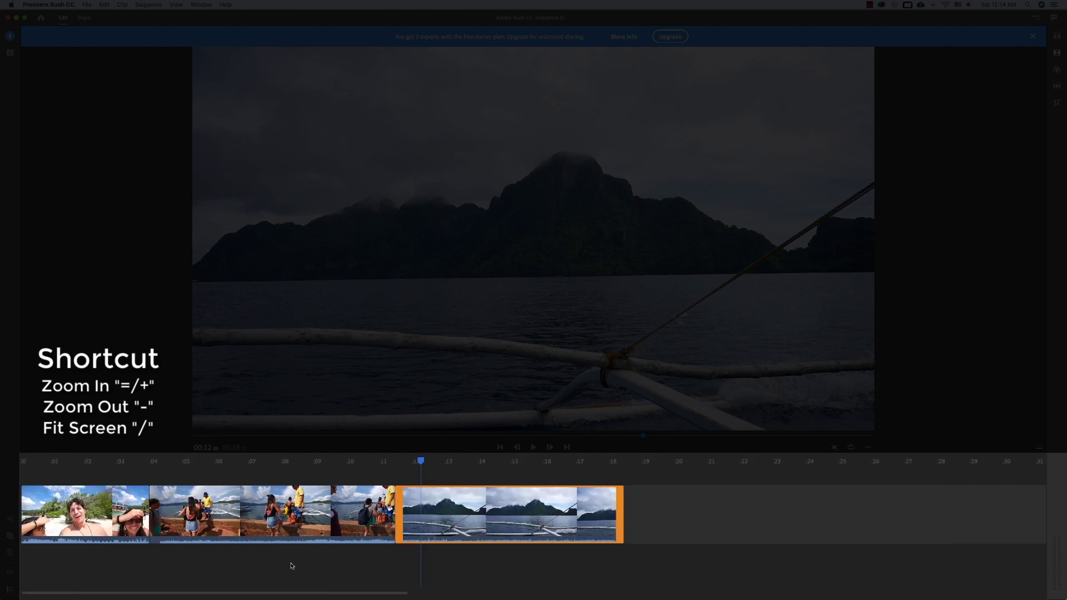
{"action": "key", "text": "equal"}
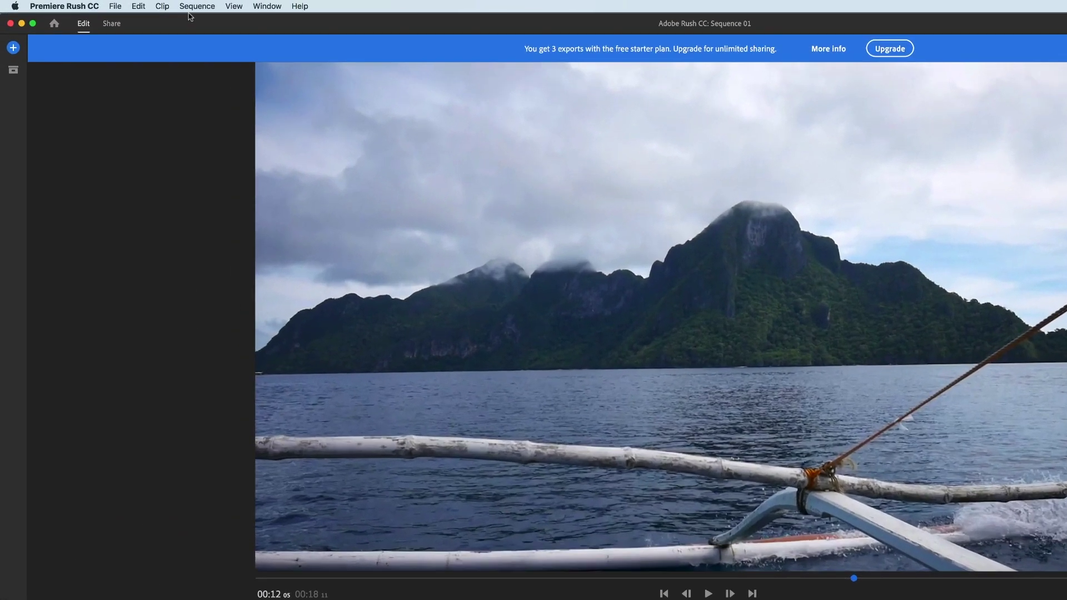
{"action": "left_click", "coordinate": [149, 4]}
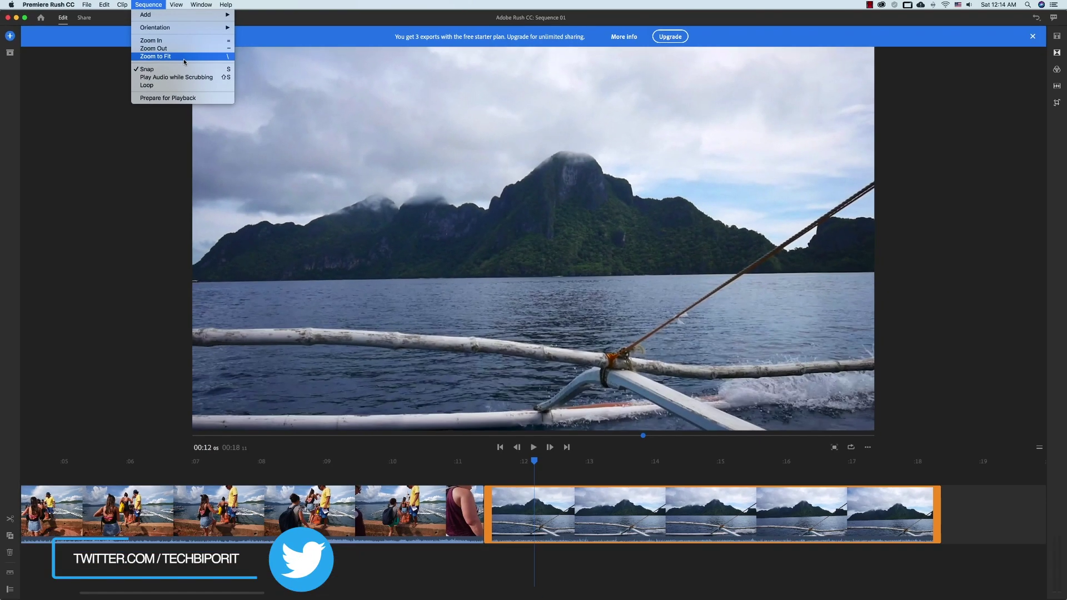
{"action": "left_click", "coordinate": [293, 98]}
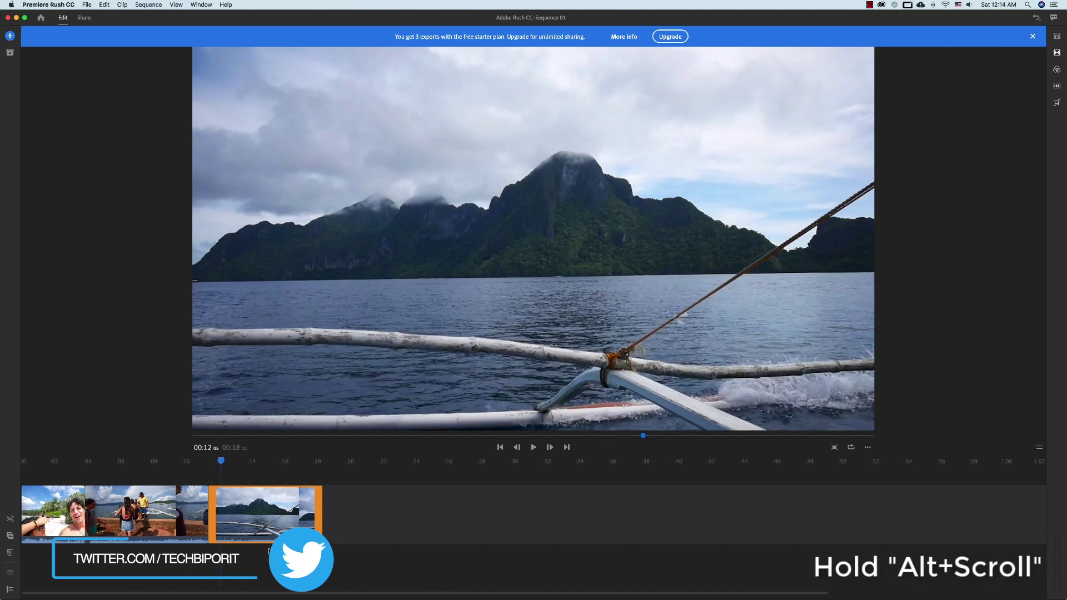
- Zoom the timeline with Alt+scroll, then display the project's assets
{"action": "scroll", "coordinate": [269, 551], "scroll_direction": "up", "scroll_amount": 3}
{"action": "scroll", "coordinate": [269, 551], "scroll_direction": "down", "scroll_amount": 2}
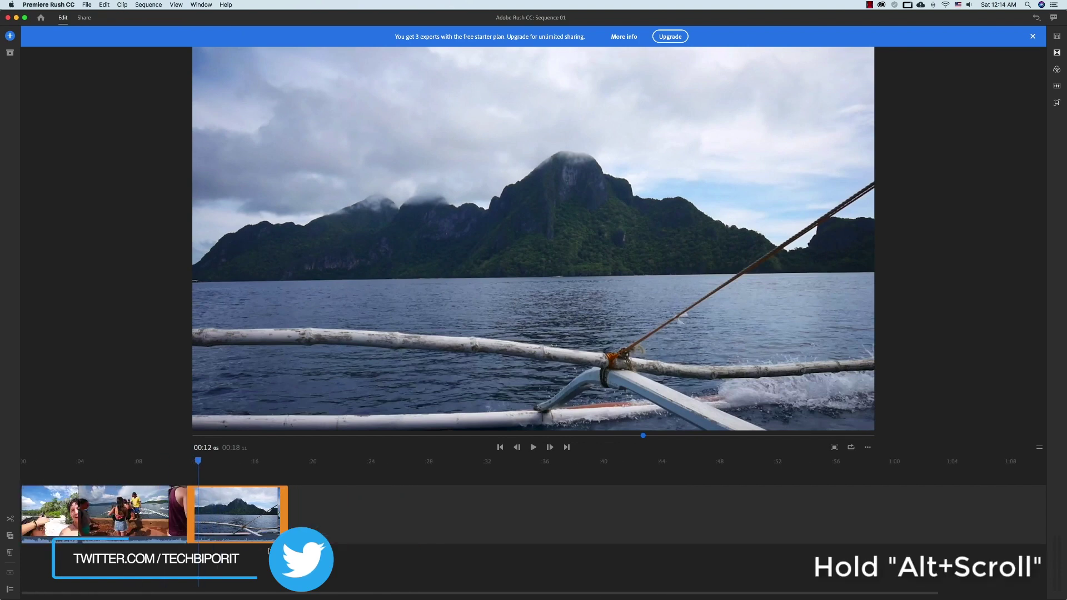
{"action": "scroll", "coordinate": [269, 550], "scroll_direction": "up", "scroll_amount": 2}
{"action": "scroll", "coordinate": [269, 551], "scroll_direction": "up", "scroll_amount": 2}
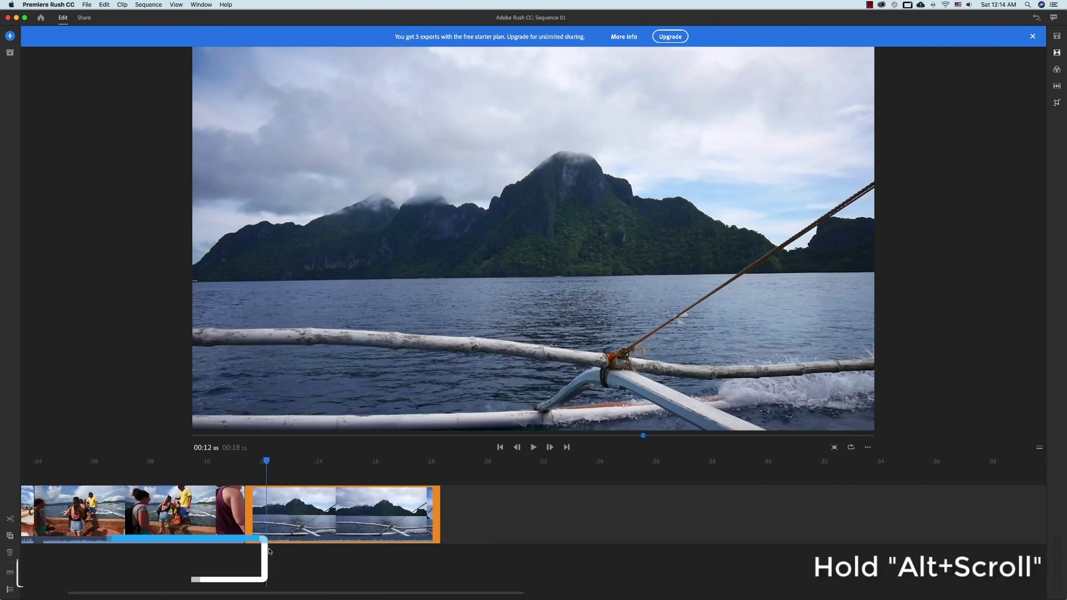
{"action": "scroll", "coordinate": [269, 551], "scroll_direction": "up", "scroll_amount": 2}
{"action": "scroll", "coordinate": [269, 550], "scroll_direction": "up", "scroll_amount": 2}
{"action": "scroll", "coordinate": [269, 551], "scroll_direction": "up", "scroll_amount": 2}
{"action": "scroll", "coordinate": [269, 551], "scroll_direction": "up", "scroll_amount": 1}
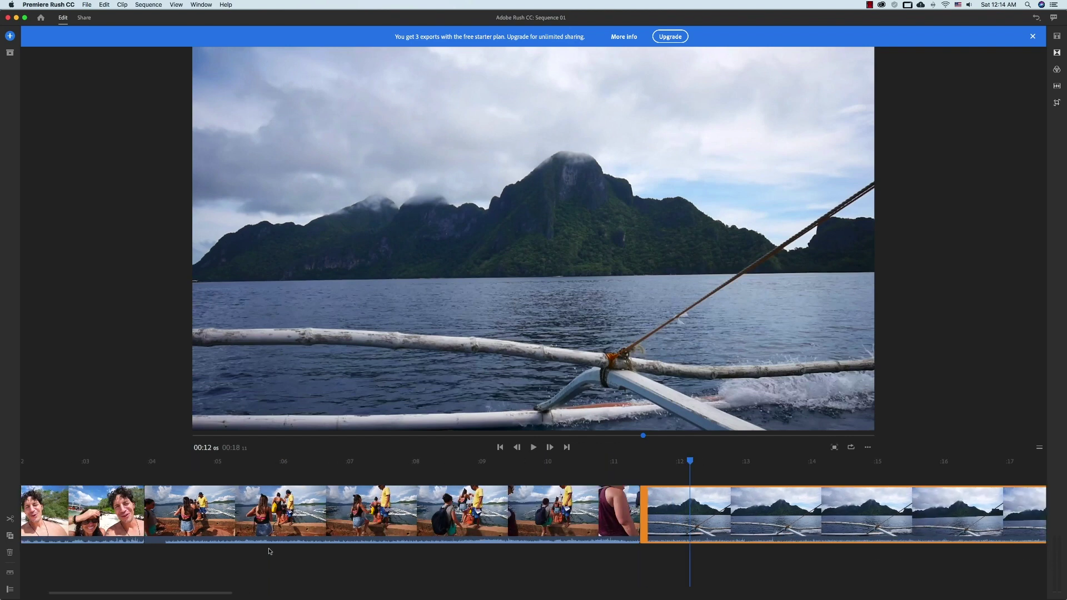
{"action": "scroll", "coordinate": [269, 550], "scroll_direction": "up", "scroll_amount": 2}
{"action": "scroll", "coordinate": [269, 551], "scroll_direction": "down", "scroll_amount": 3}
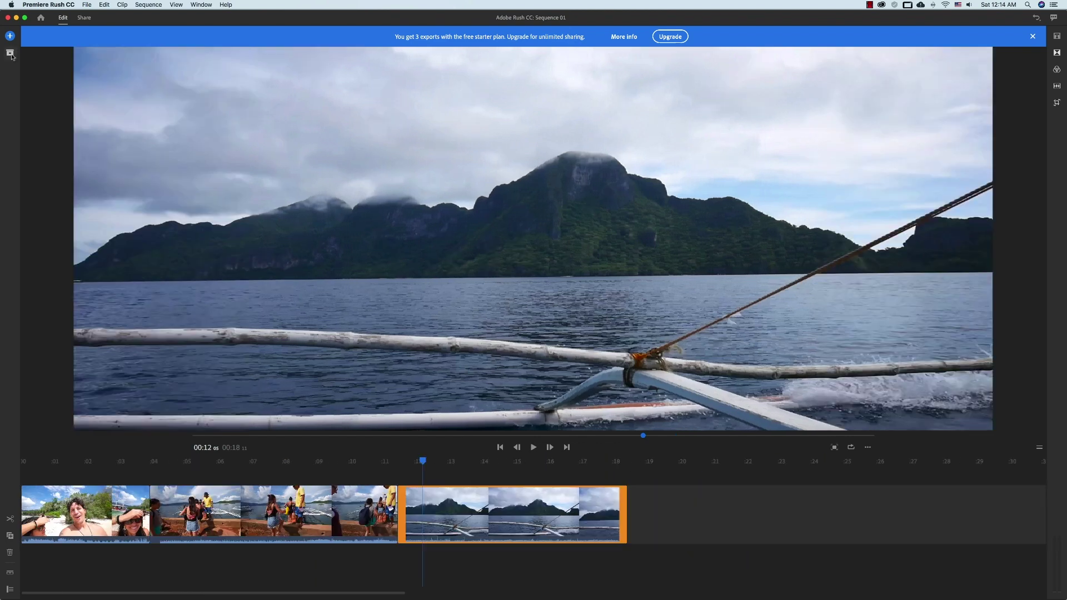
{"action": "left_click", "coordinate": [10, 53]}
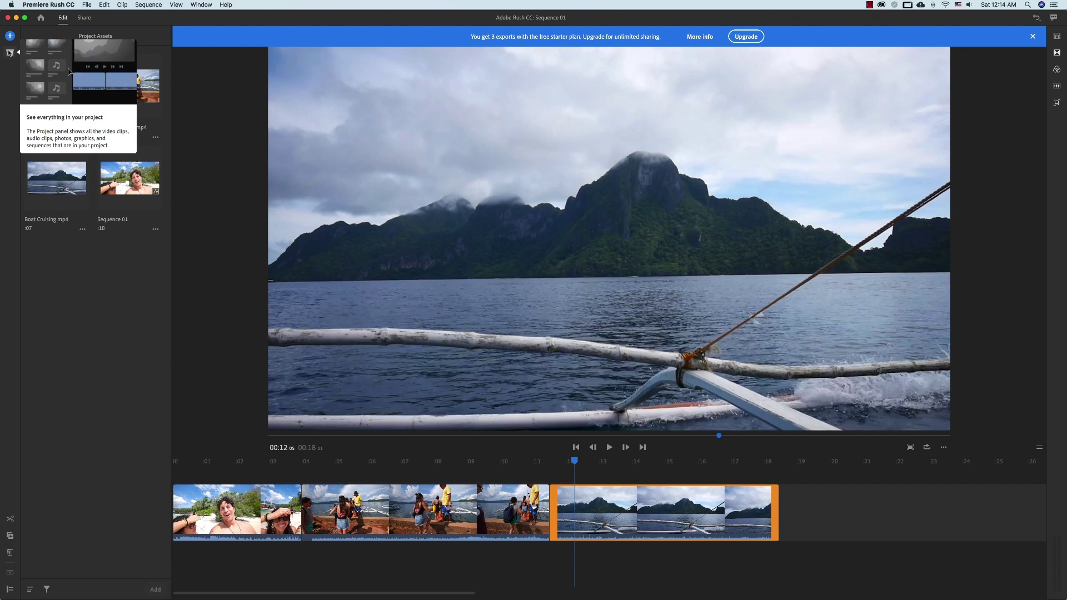
- Try importing a file by dragging it from Finder, then check the File menu
{"action": "key", "text": "super+Tab"}
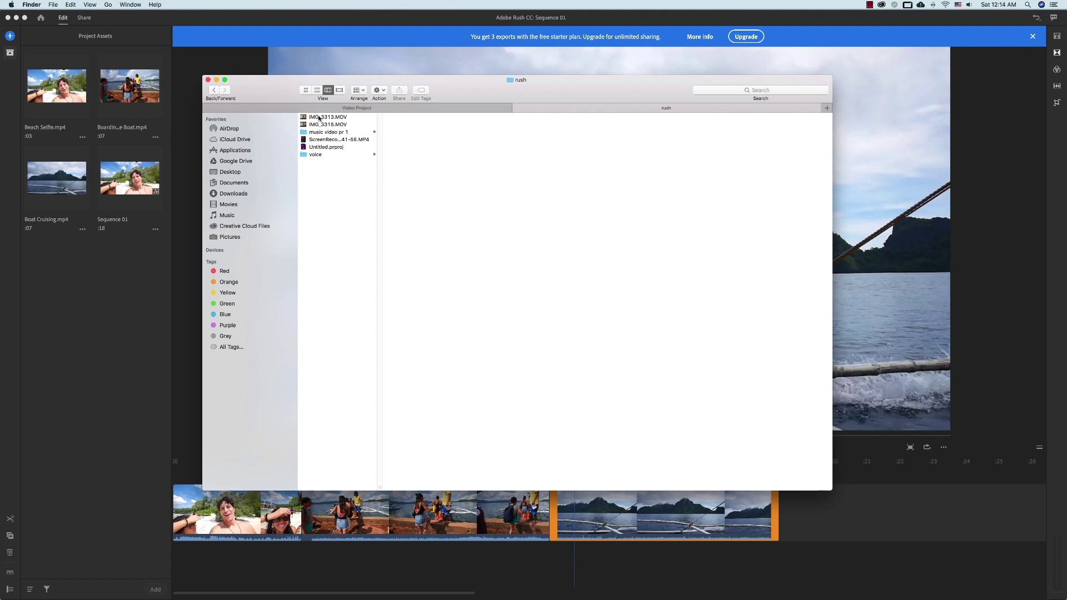
{"action": "left_click_drag", "start_coordinate": [328, 125], "coordinate": [121, 307]}
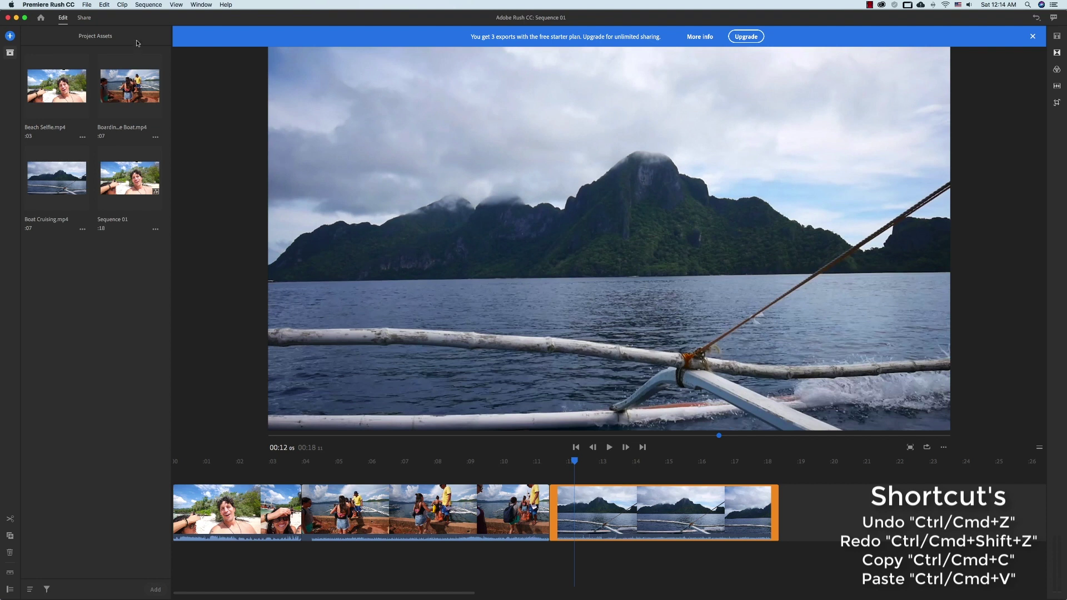
{"action": "left_click", "coordinate": [86, 4]}
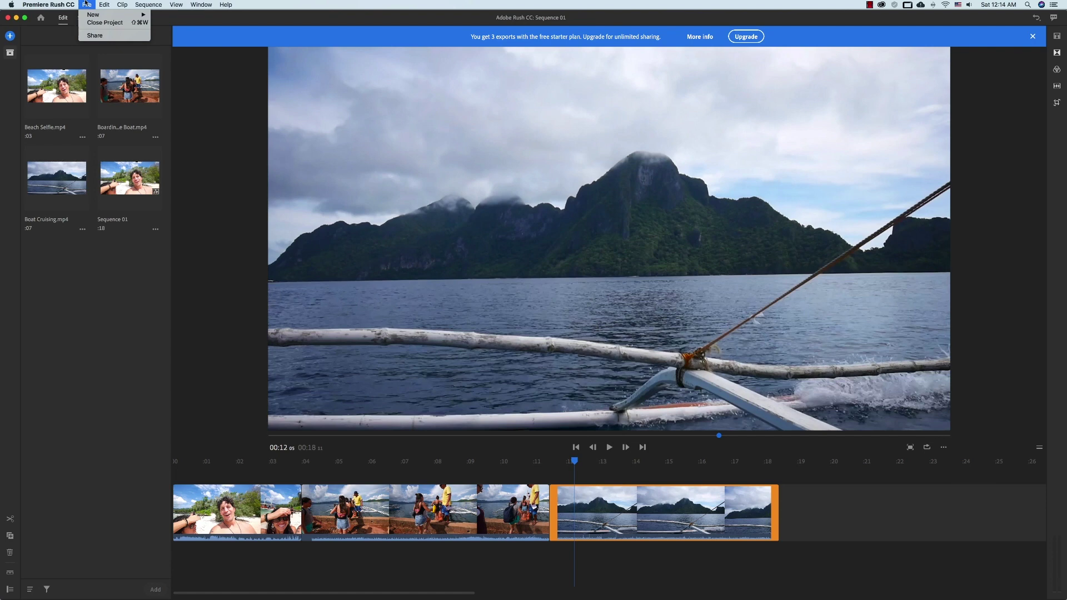
- Split Boat Cruising at about 12 and 16 seconds and delete the short piece between
{"action": "left_click", "coordinate": [86, 4]}
{"action": "left_click", "coordinate": [587, 518]}
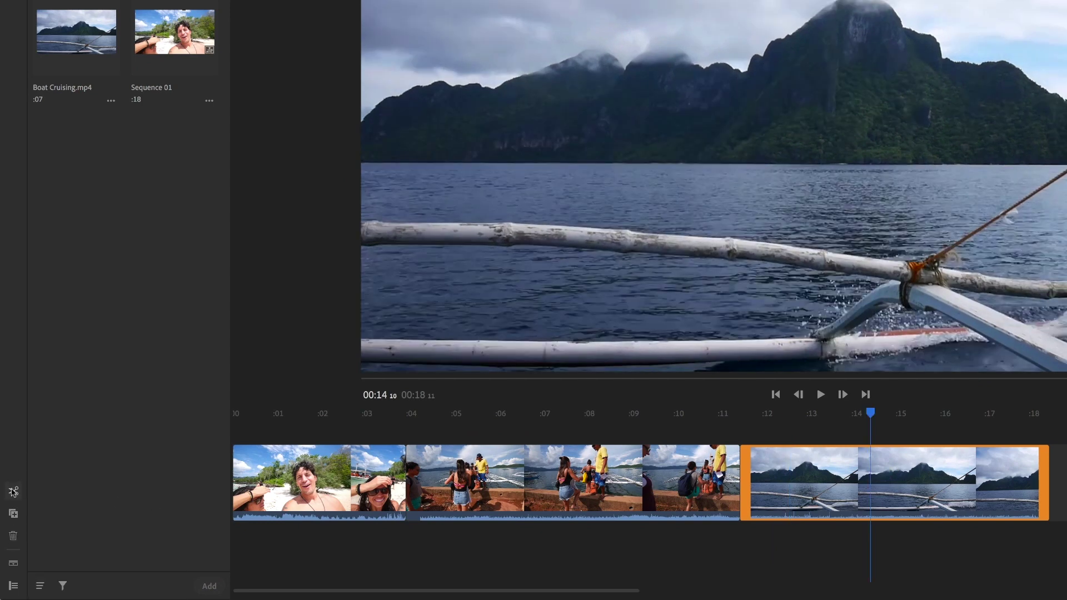
{"action": "left_click", "coordinate": [12, 492]}
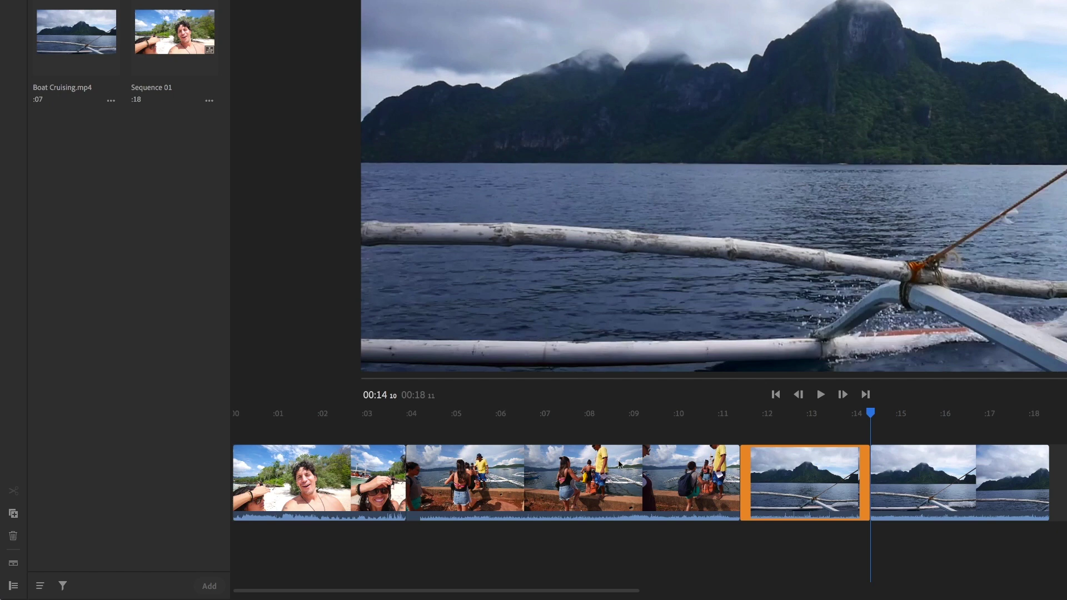
{"action": "left_click", "coordinate": [968, 416]}
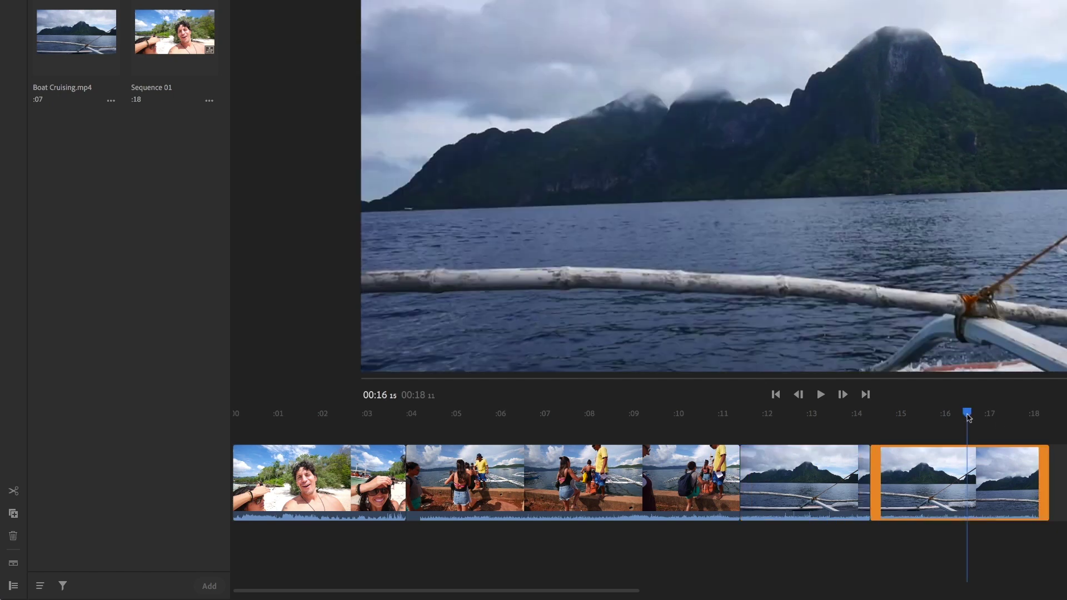
{"action": "key", "text": "ctrl+k"}
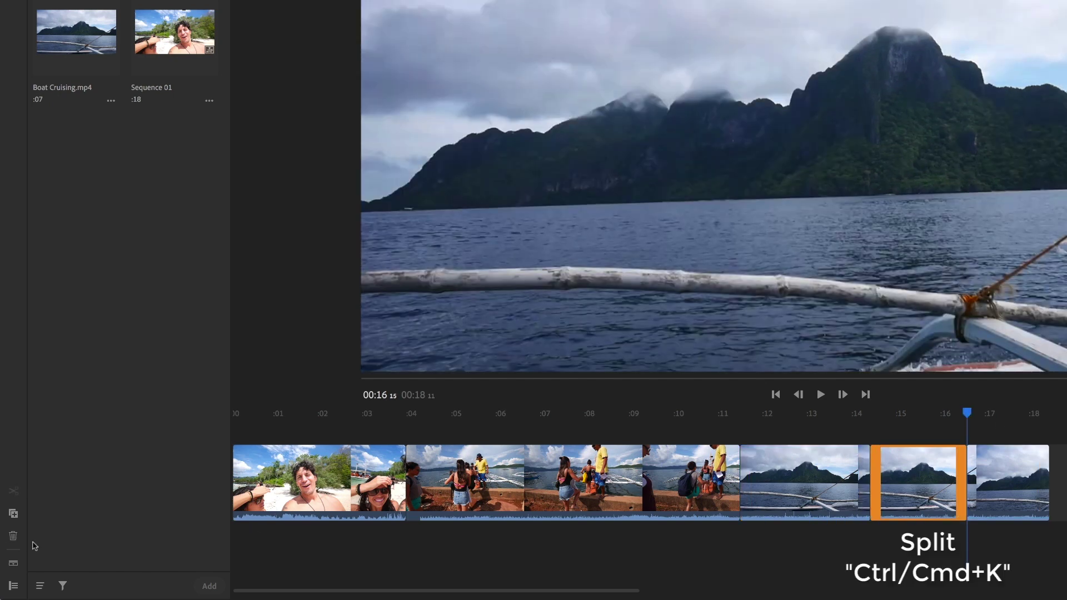
{"action": "left_click", "coordinate": [928, 421]}
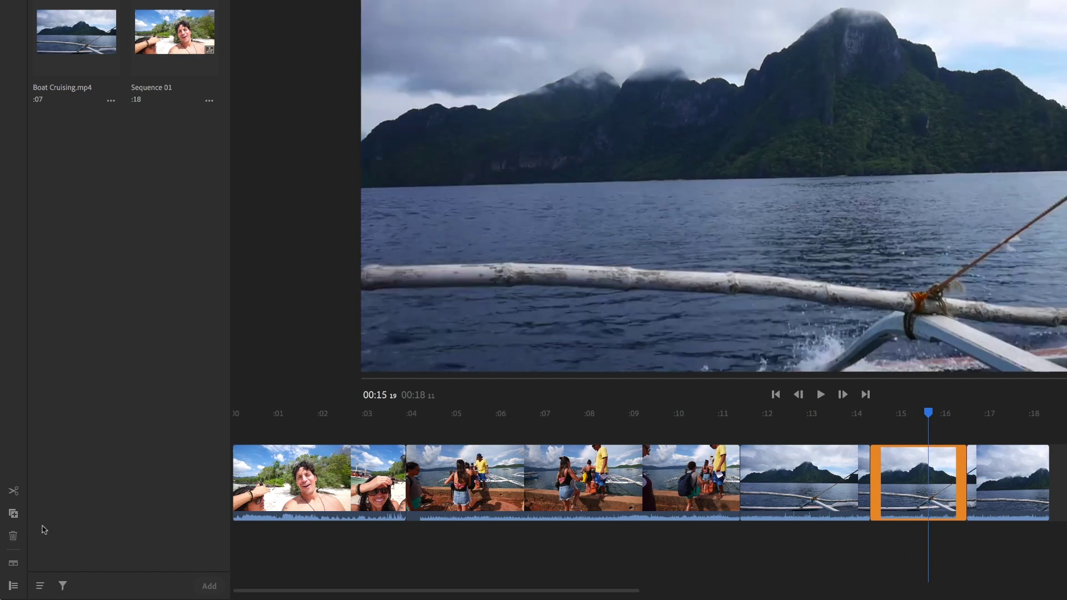
{"action": "left_click", "coordinate": [13, 535]}
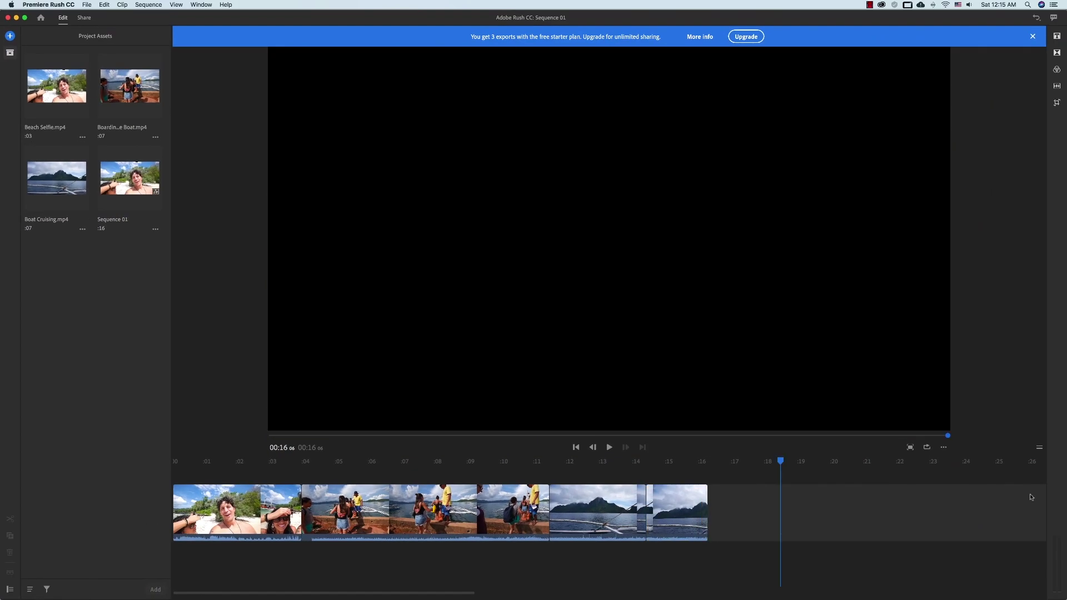
{"action": "left_click_drag", "start_coordinate": [1031, 498], "coordinate": [731, 543]}
{"action": "left_click_drag", "start_coordinate": [1026, 499], "coordinate": [733, 532]}
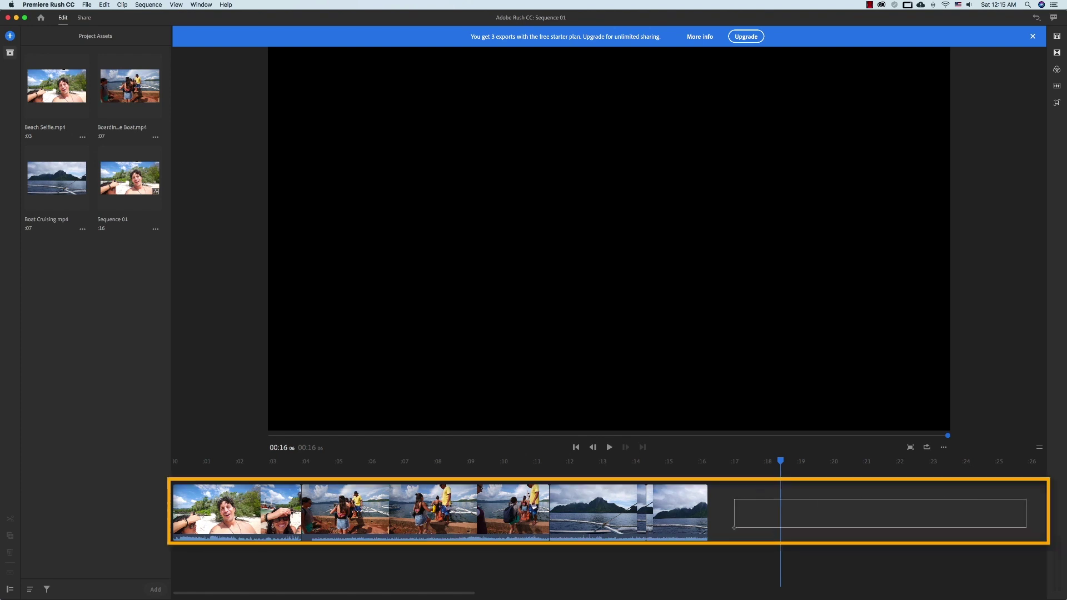
{"action": "mouse_move", "coordinate": [733, 533]}
{"action": "left_mouse_down"}
{"action": "mouse_move", "coordinate": [730, 501]}
{"action": "mouse_move", "coordinate": [989, 532]}
{"action": "left_mouse_up"}
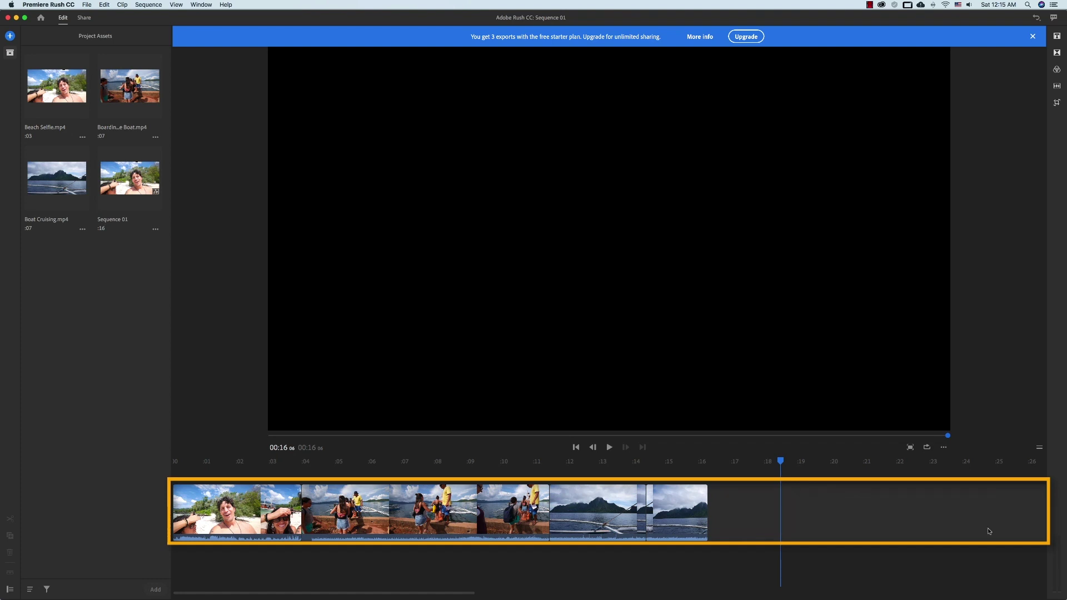
{"action": "left_click_drag", "start_coordinate": [683, 521], "coordinate": [847, 523]}
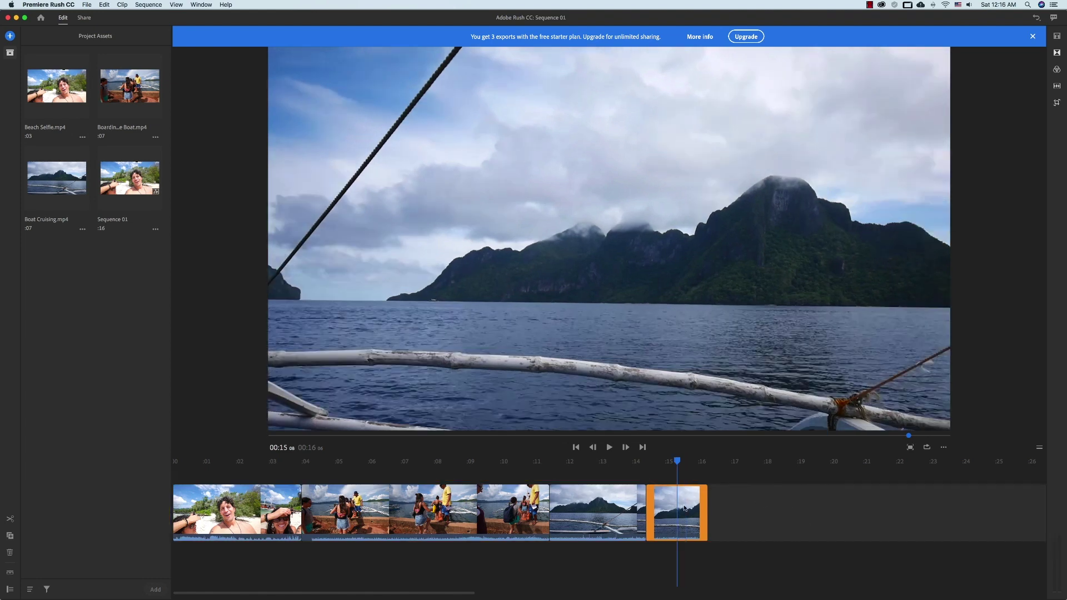
{"action": "mouse_move", "coordinate": [695, 525]}
{"action": "left_mouse_down"}
{"action": "mouse_move", "coordinate": [701, 514]}
{"action": "mouse_move", "coordinate": [844, 501]}
{"action": "mouse_move", "coordinate": [856, 536]}
{"action": "left_mouse_up"}
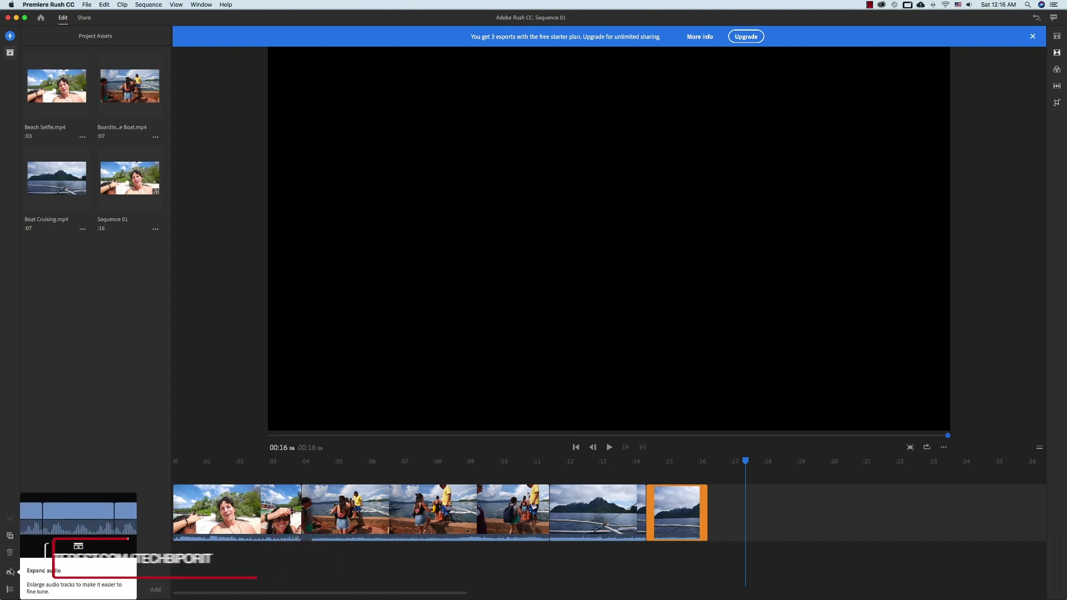
- Enlarge the audio waveforms and show the per-track controls
{"action": "key", "text": "super+z"}
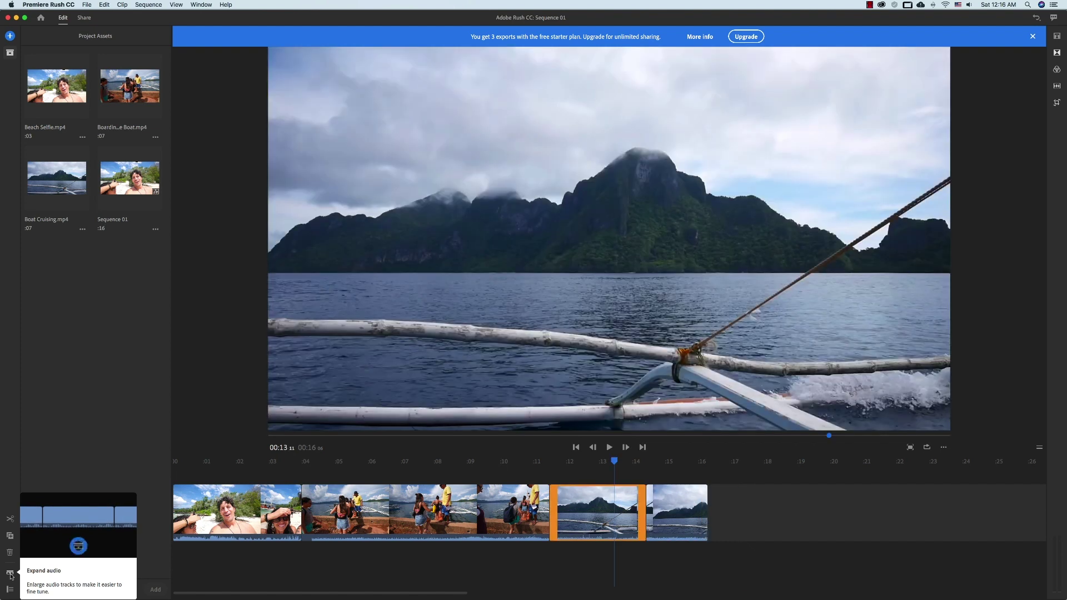
{"action": "left_click", "coordinate": [10, 574]}
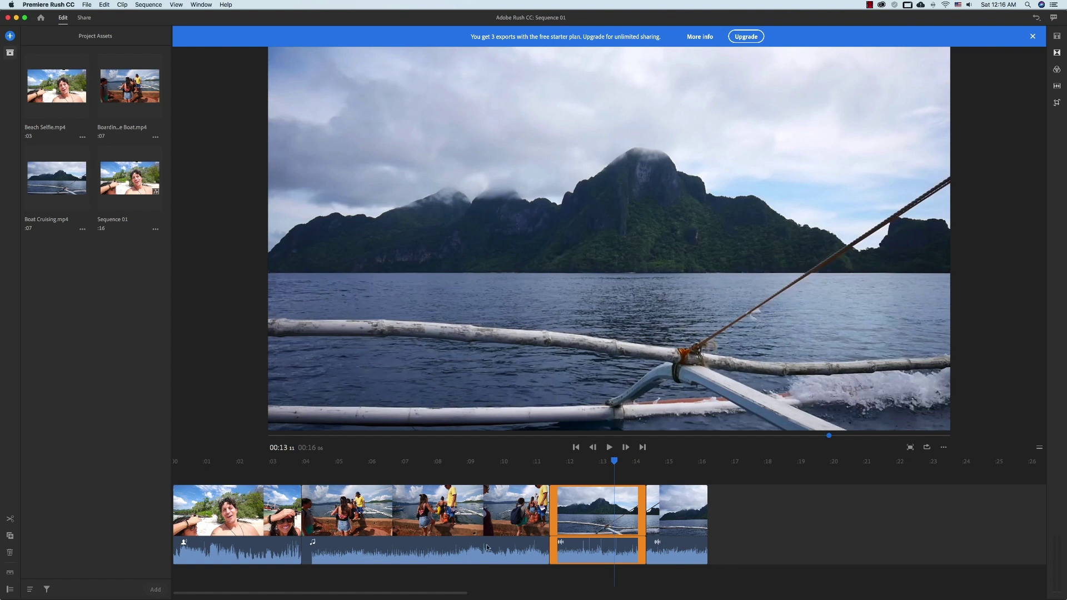
{"action": "left_click", "coordinate": [10, 590]}
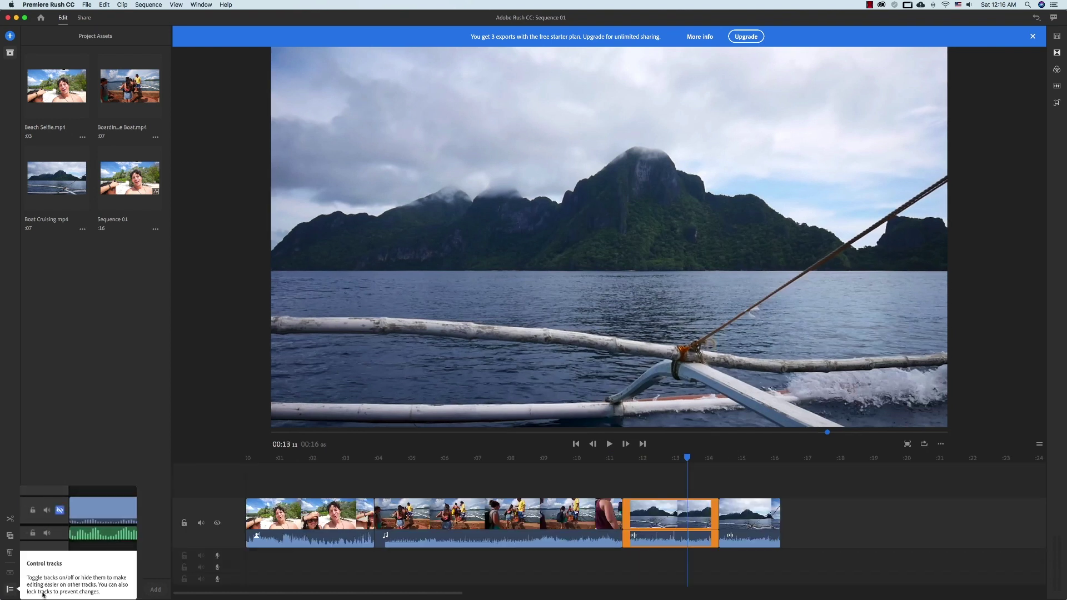
- Toggle the video track's lock and visibility on and off
{"action": "left_click", "coordinate": [184, 524]}
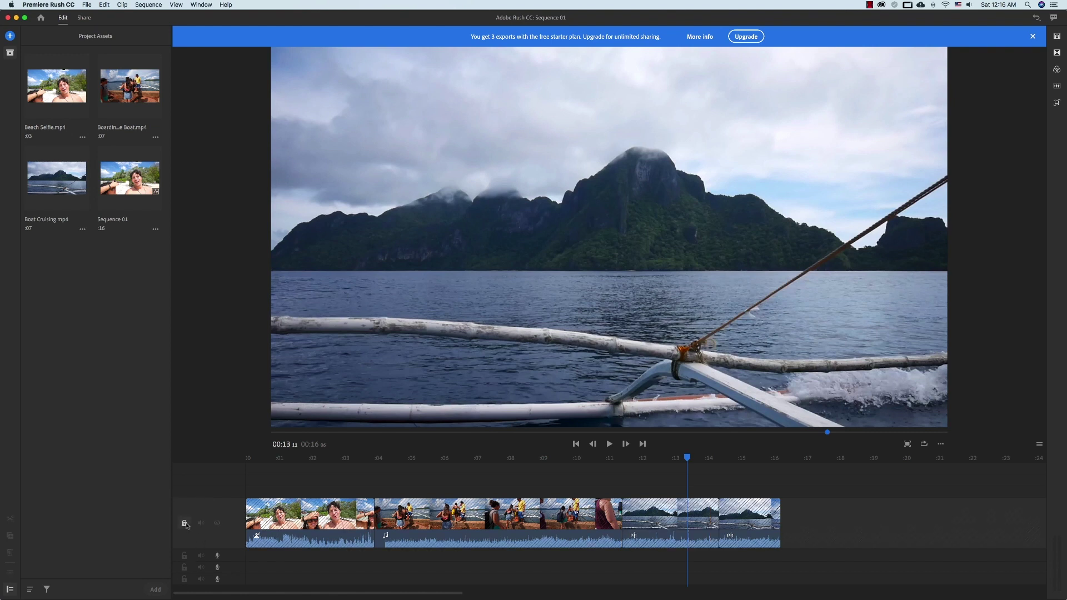
{"action": "left_click", "coordinate": [185, 524]}
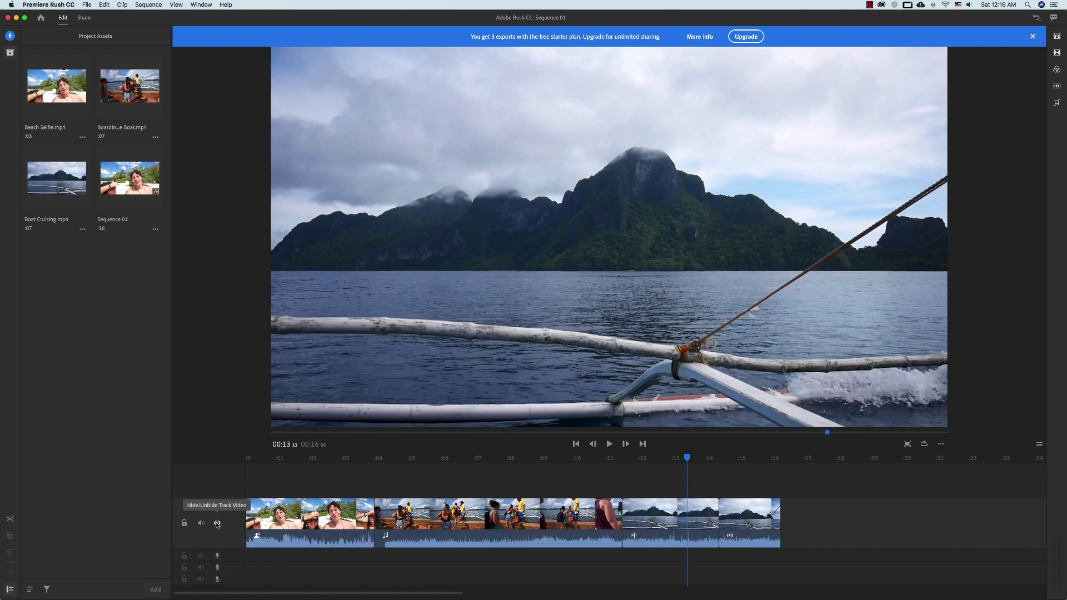
{"action": "left_click", "coordinate": [217, 524]}
{"action": "left_click", "coordinate": [218, 524]}
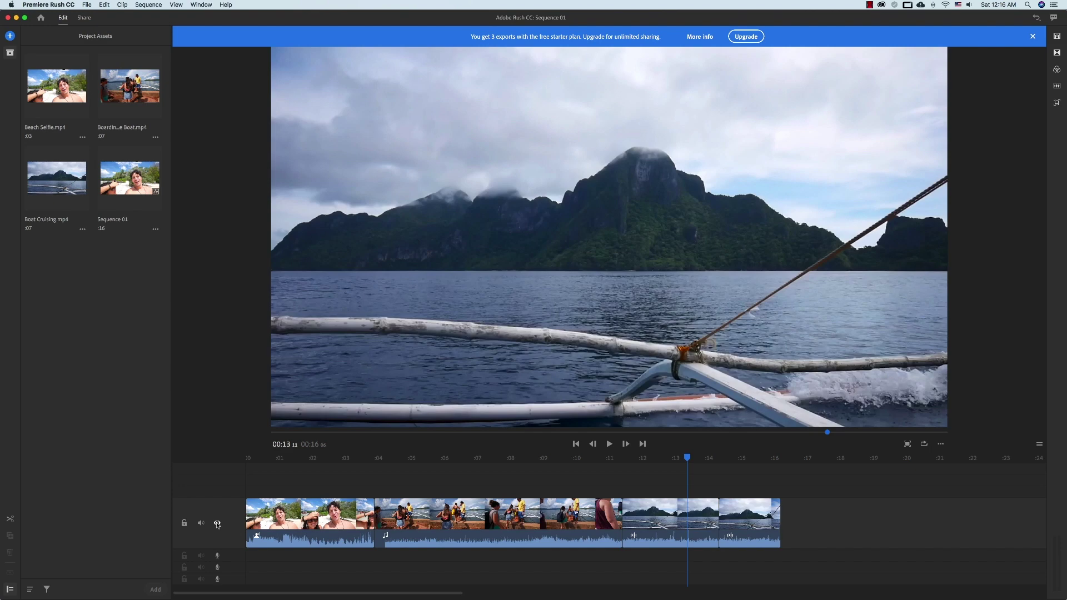
- Try full screen, turn on Loop Playback and play, then show the Orientation choices
{"action": "left_click", "coordinate": [907, 444]}
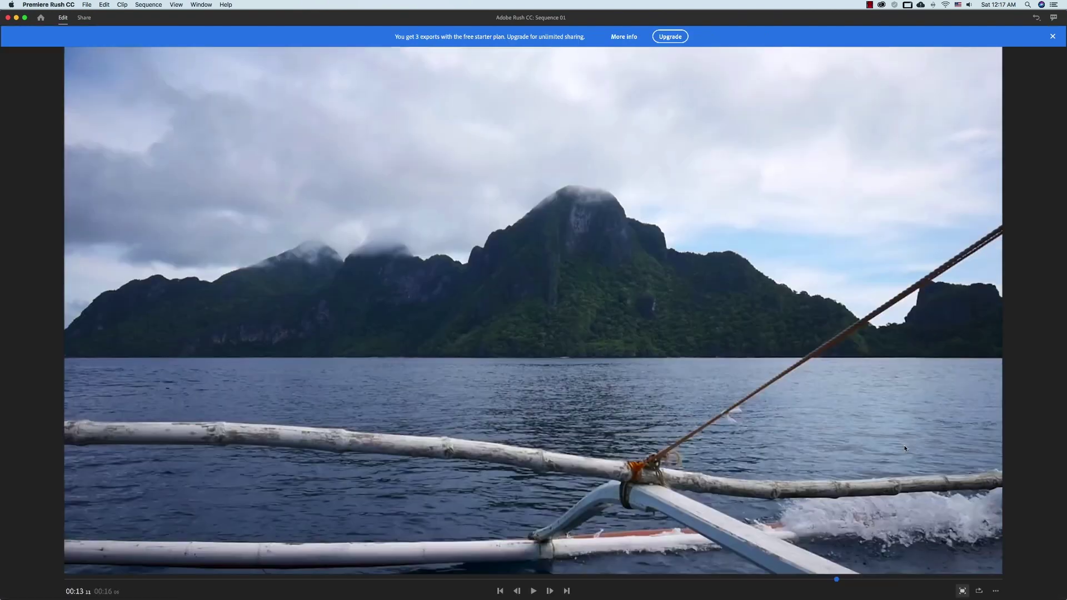
{"action": "left_click", "coordinate": [963, 591]}
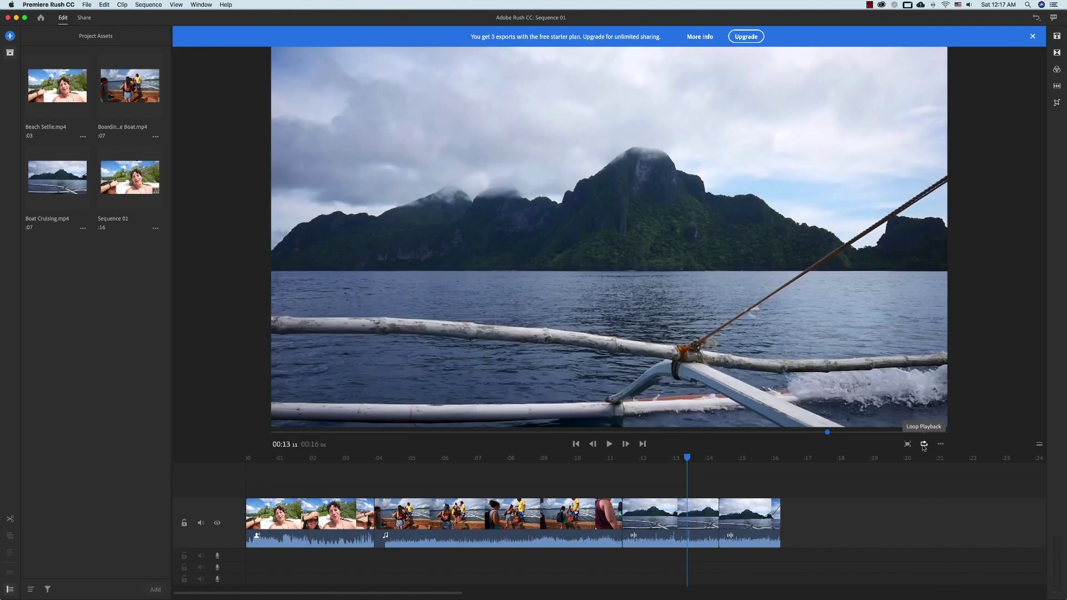
{"action": "left_click", "coordinate": [924, 444]}
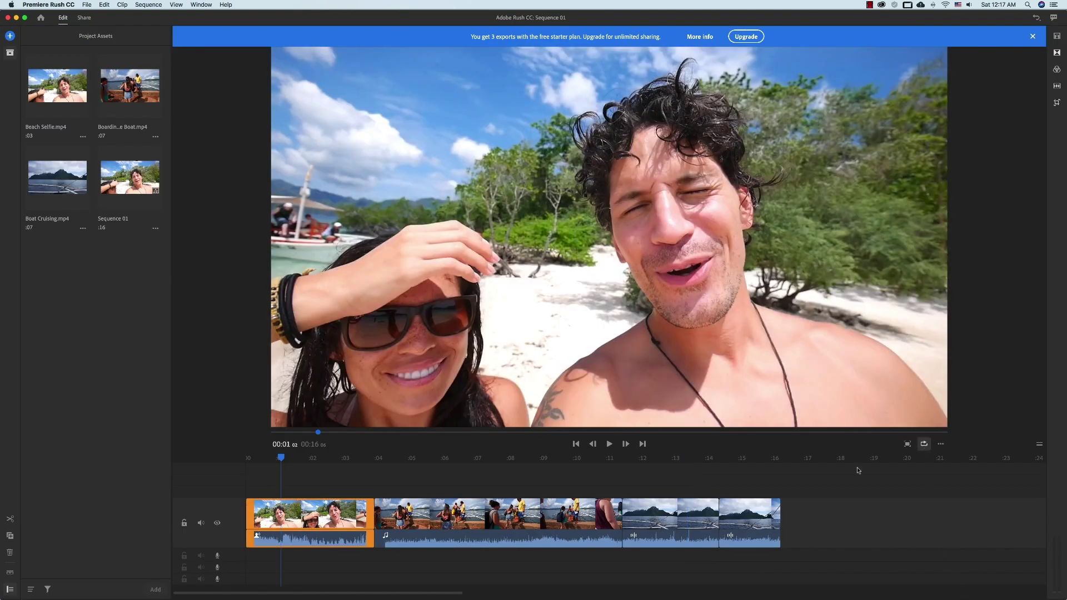
{"action": "left_click", "coordinate": [773, 460]}
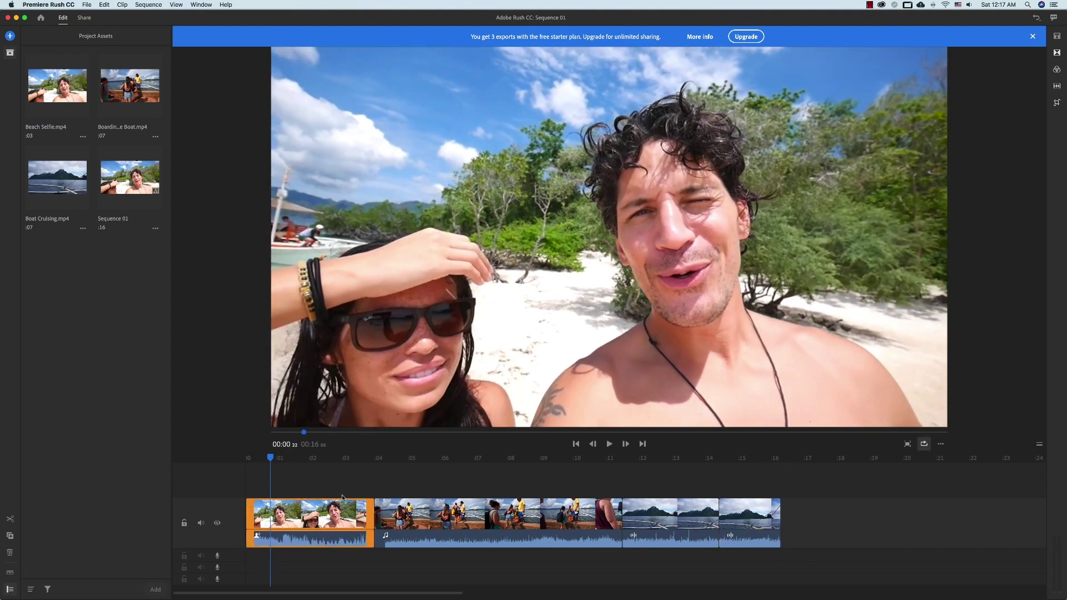
{"action": "left_click", "coordinate": [940, 444]}
{"action": "mouse_move", "coordinate": [947, 417]}
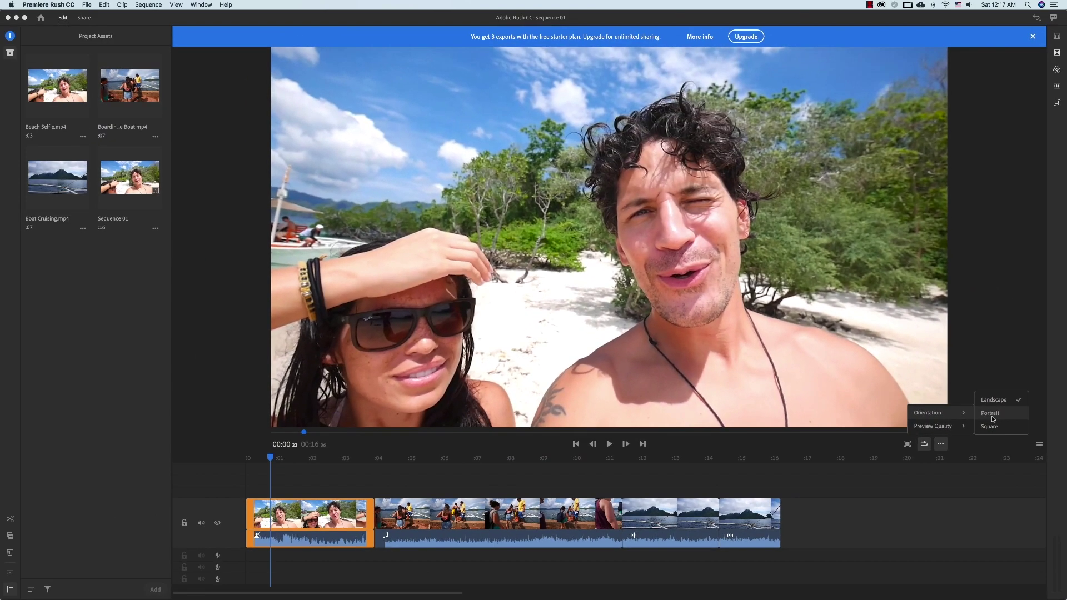
- Switch the sequence to Portrait, then Square, then back to Landscape
{"action": "left_click", "coordinate": [993, 419]}
{"action": "left_click", "coordinate": [709, 443]}
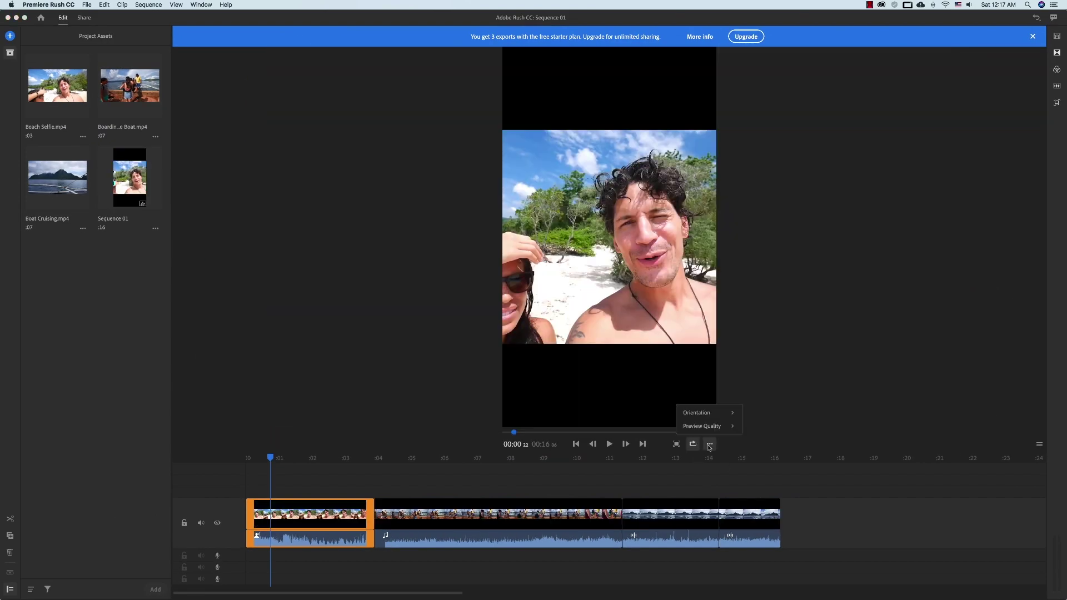
{"action": "mouse_move", "coordinate": [722, 413]}
{"action": "left_click", "coordinate": [758, 426]}
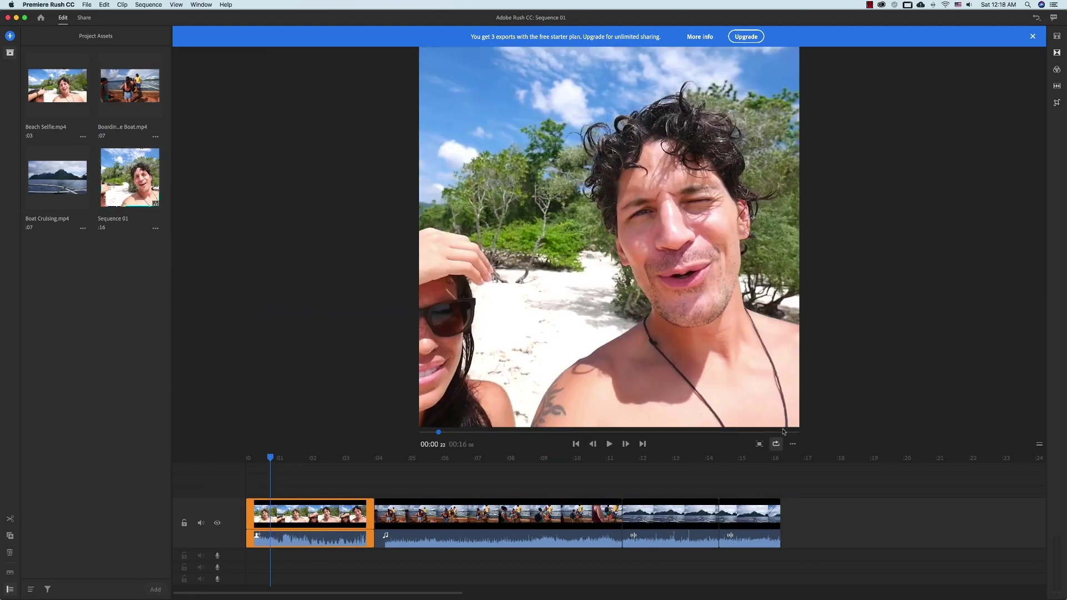
{"action": "left_click", "coordinate": [793, 444]}
{"action": "mouse_move", "coordinate": [792, 413]}
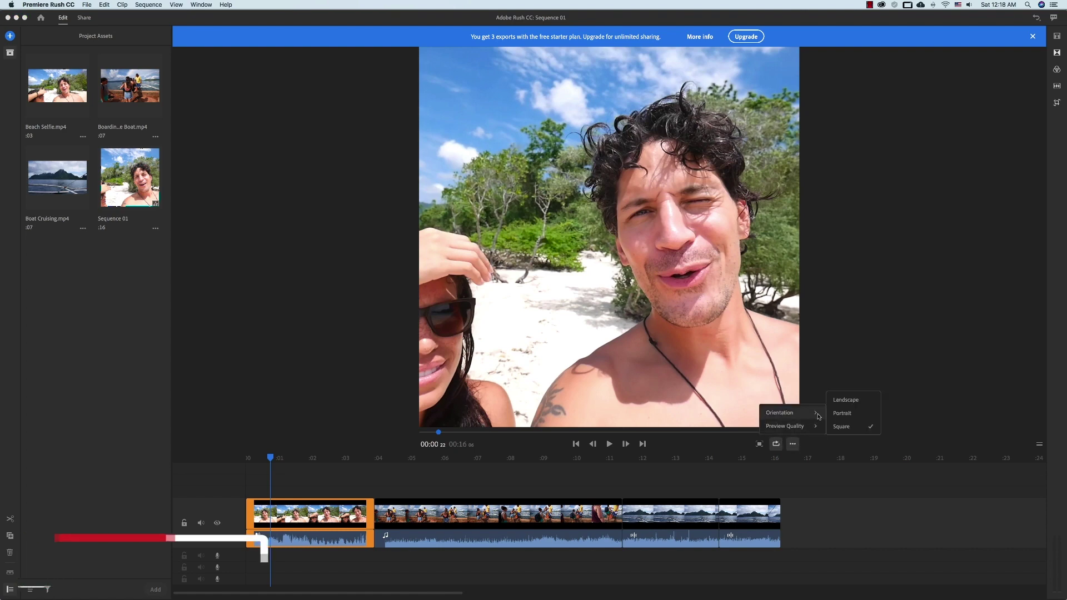
{"action": "left_click", "coordinate": [846, 399]}
- Set the preview quality to High and enlarge the timeline area
{"action": "left_click", "coordinate": [940, 444]}
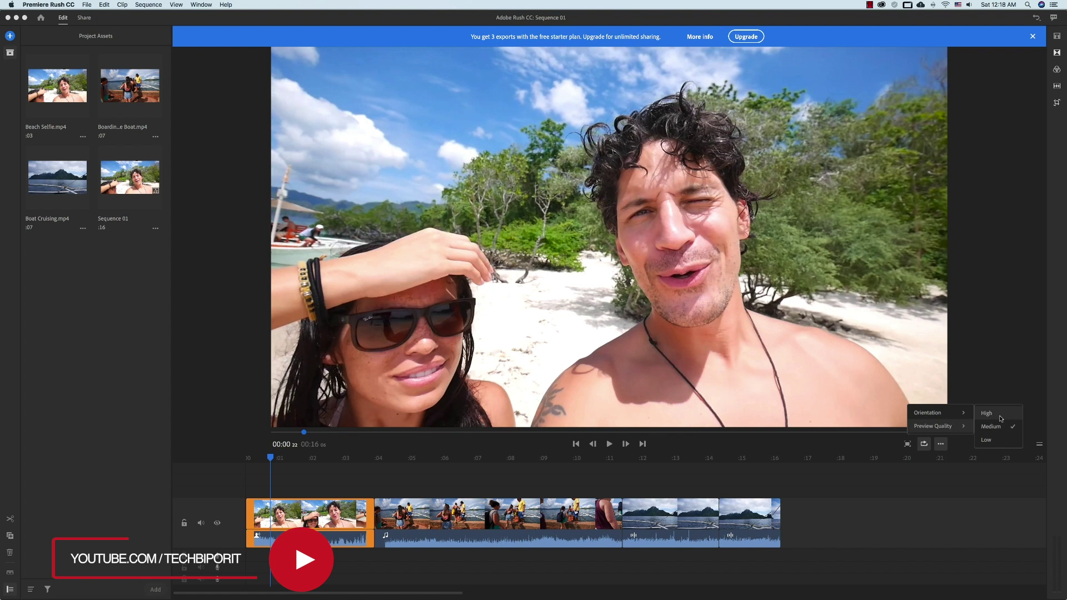
{"action": "left_click", "coordinate": [1000, 419]}
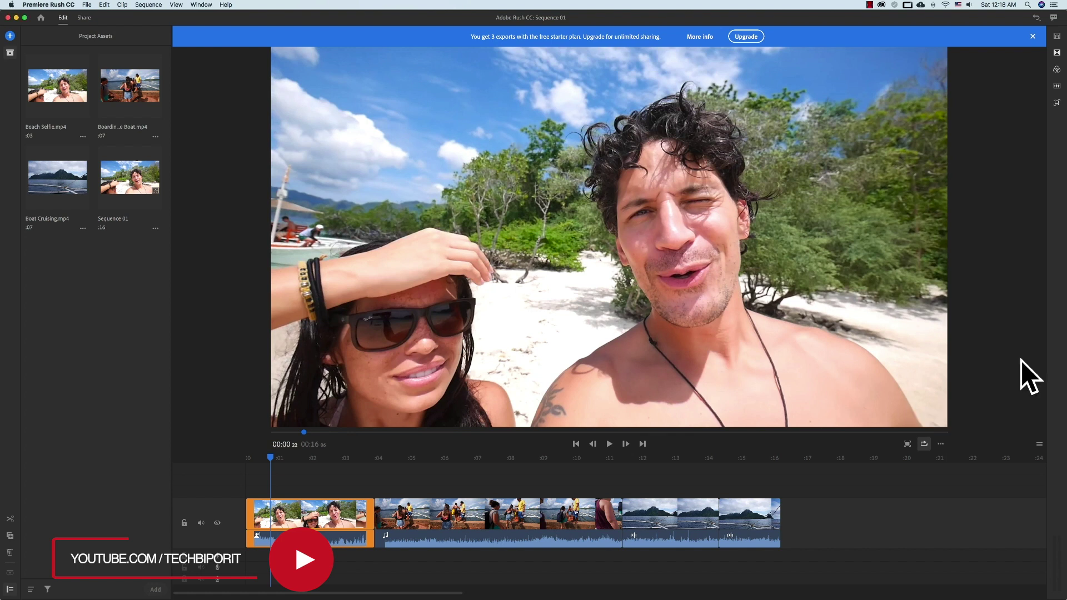
{"action": "left_click", "coordinate": [939, 445]}
{"action": "mouse_move", "coordinate": [945, 426]}
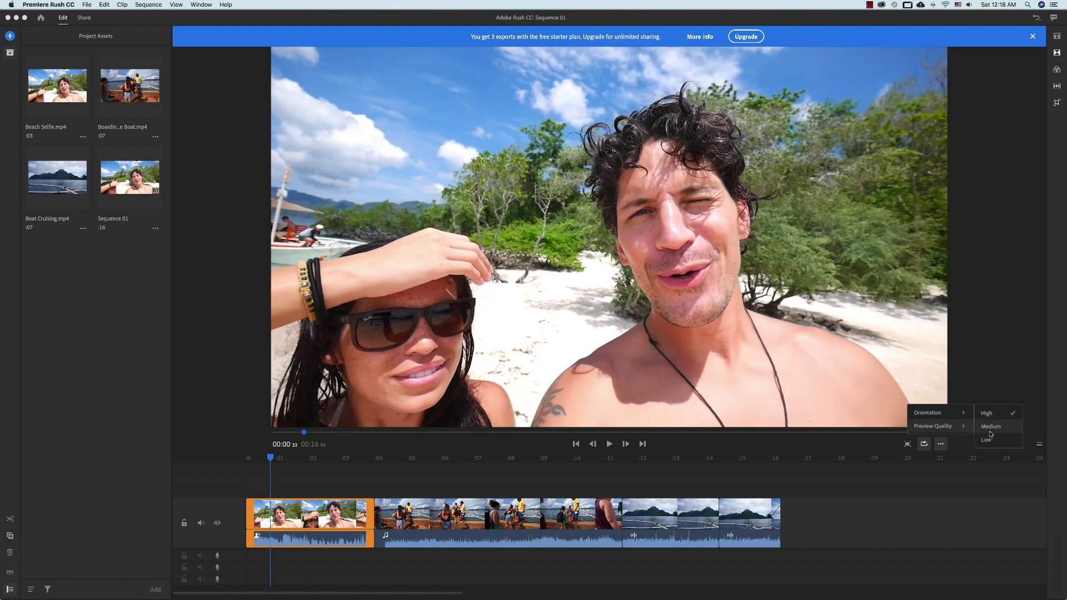
{"action": "left_click", "coordinate": [993, 426]}
{"action": "left_click", "coordinate": [1040, 446]}
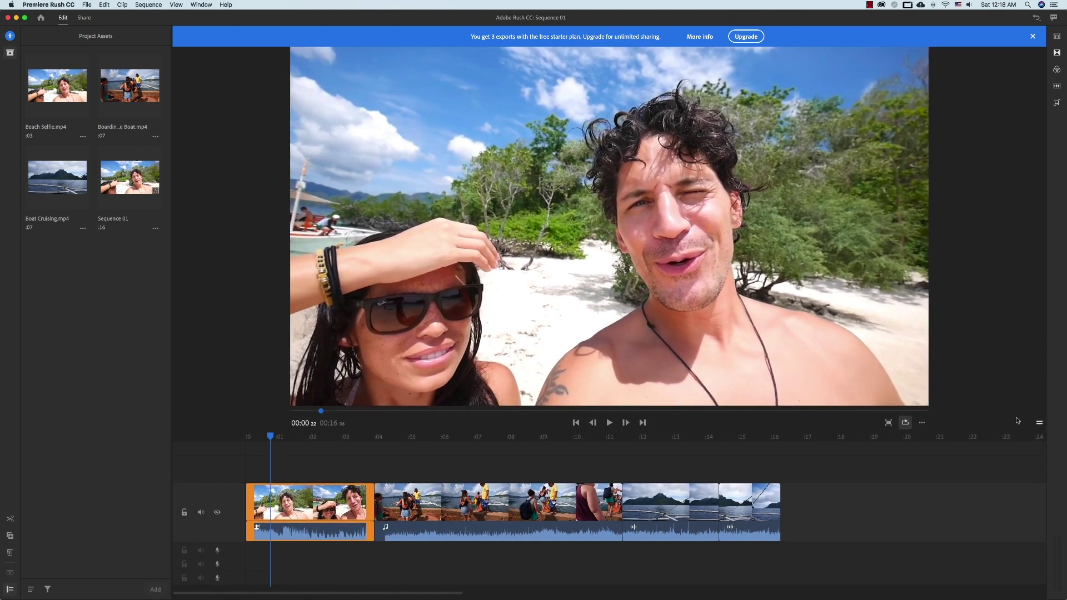
- Scale the Beach Selfie to 38.3%, rotate it 21° and position it at 930, 559
{"action": "left_click", "coordinate": [1057, 104]}
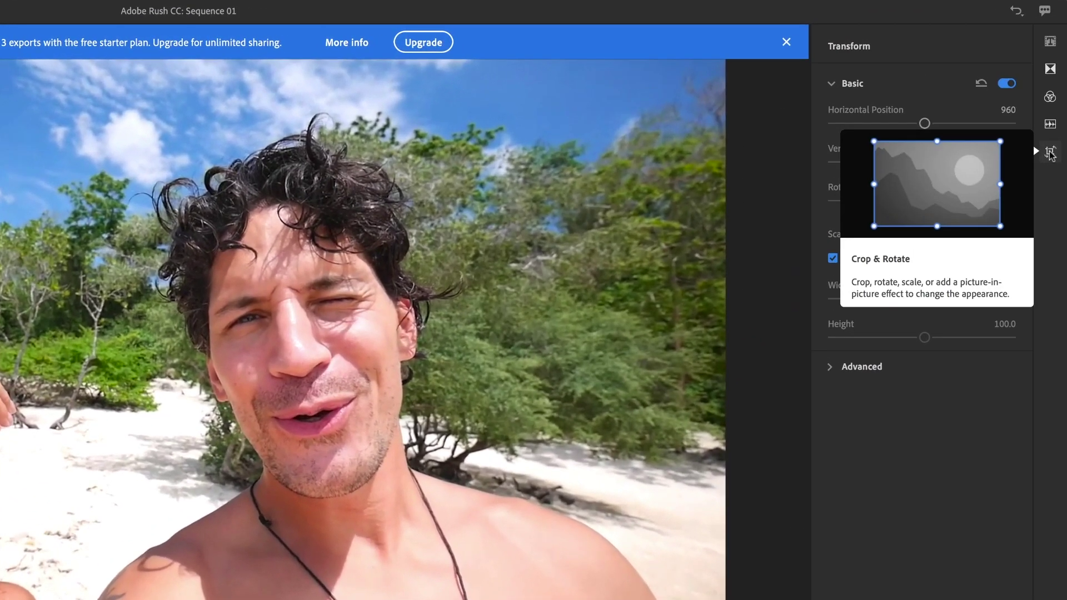
{"action": "left_click", "coordinate": [834, 84]}
{"action": "left_click", "coordinate": [829, 85]}
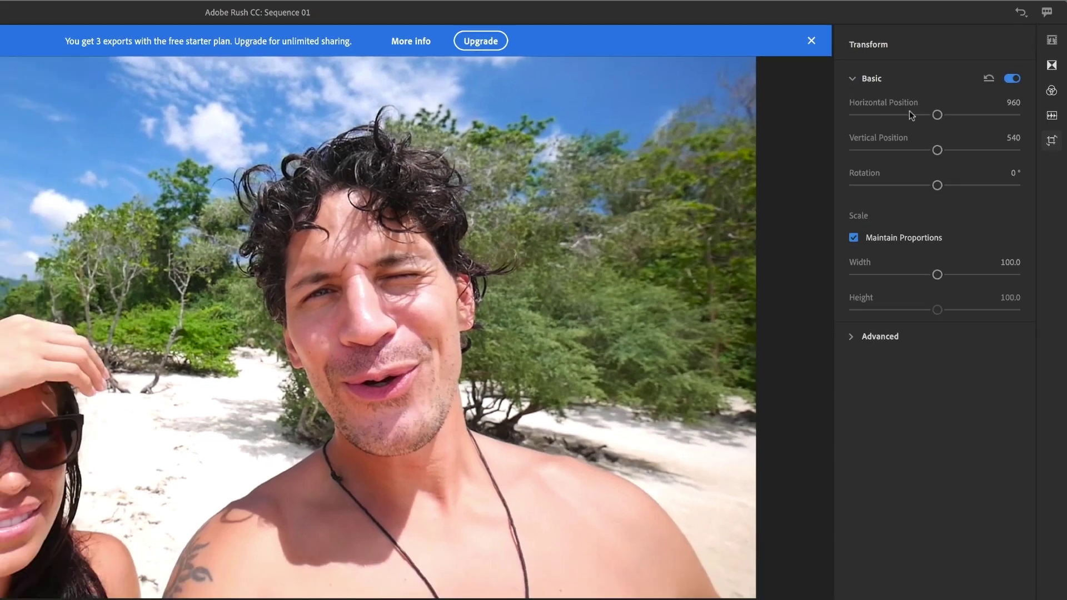
{"action": "mouse_move", "coordinate": [981, 86]}
{"action": "left_mouse_down"}
{"action": "mouse_move", "coordinate": [995, 86]}
{"action": "mouse_move", "coordinate": [992, 108]}
{"action": "mouse_move", "coordinate": [965, 109]}
{"action": "mouse_move", "coordinate": [973, 132]}
{"action": "left_mouse_up"}
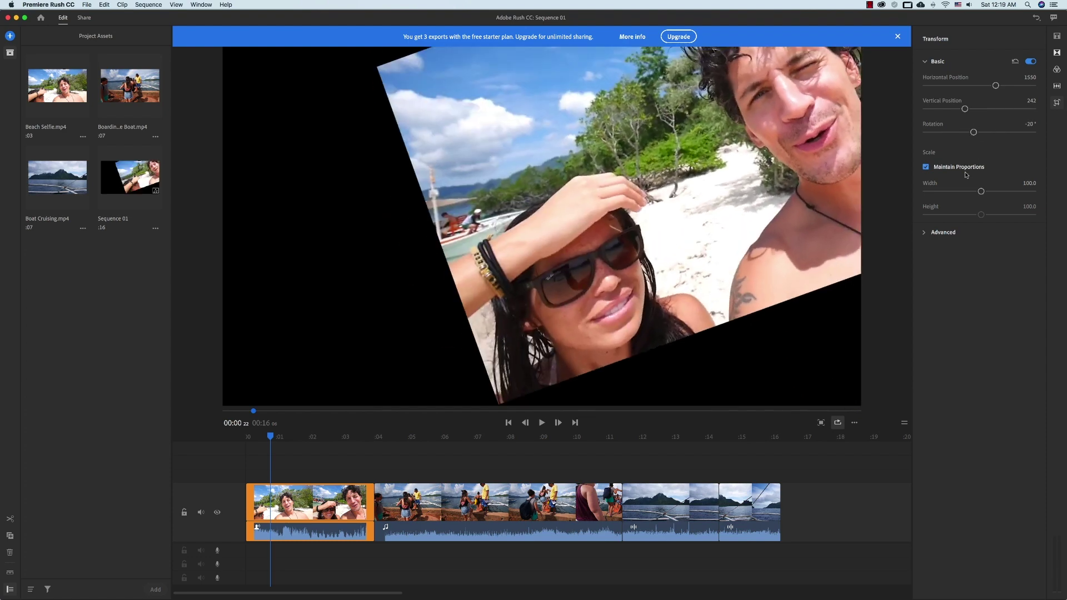
{"action": "left_click_drag", "start_coordinate": [981, 191], "coordinate": [954, 192]}
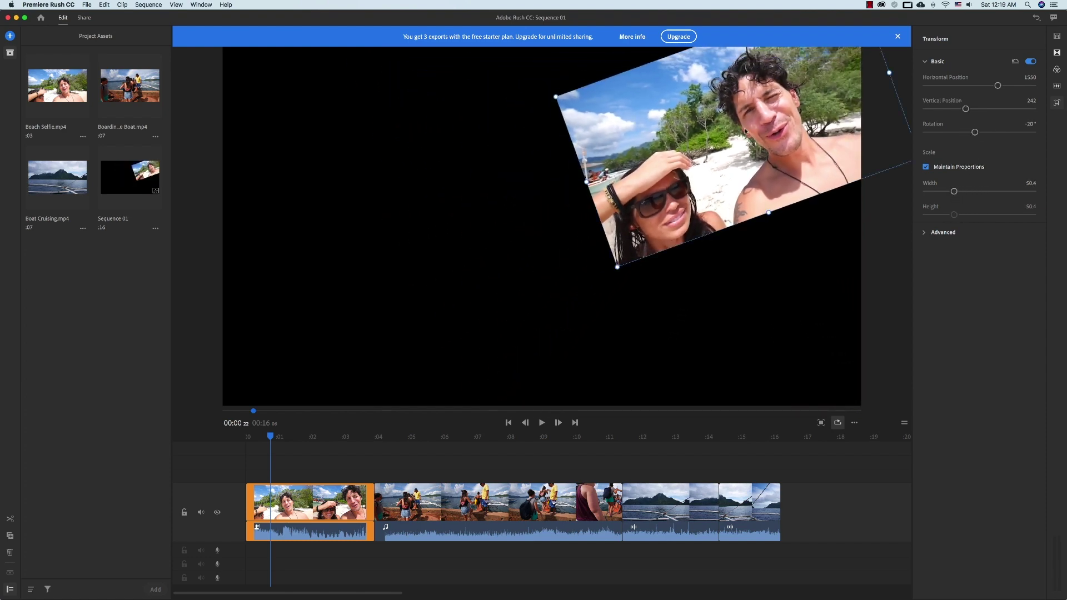
{"action": "left_click_drag", "start_coordinate": [746, 131], "coordinate": [554, 223]}
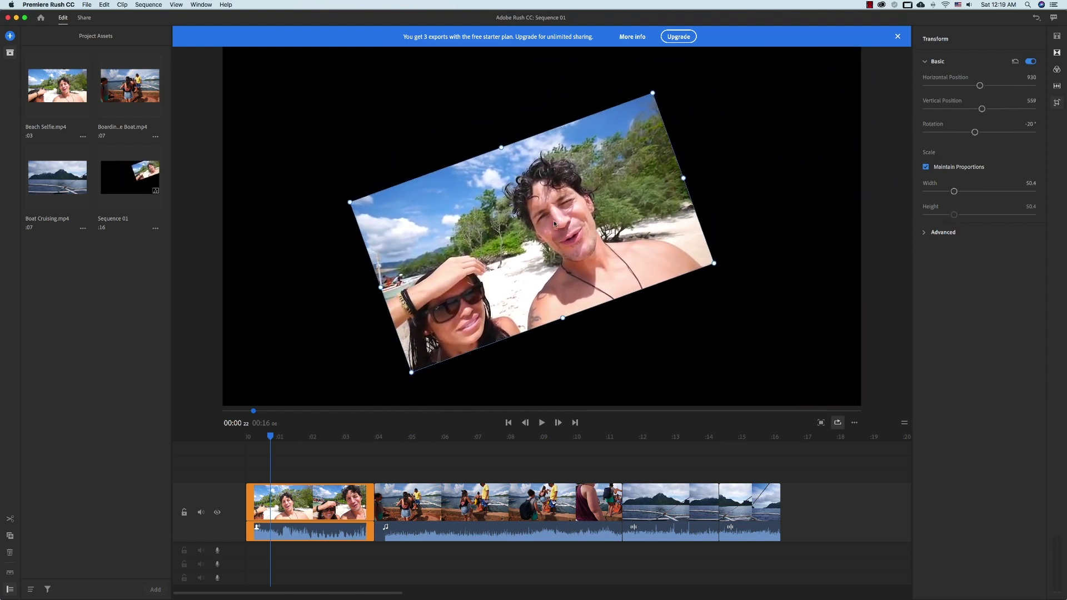
{"action": "left_click_drag", "start_coordinate": [653, 92], "coordinate": [655, 116]}
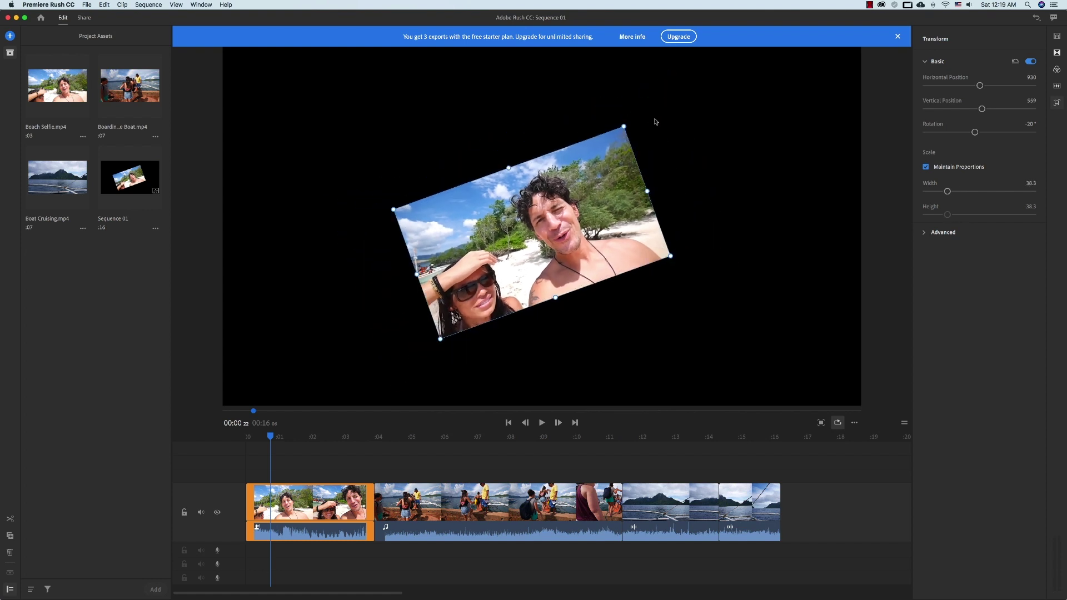
{"action": "left_click_drag", "start_coordinate": [651, 189], "coordinate": [686, 297]}
- Reset the crop, set opacity 100 and edge feather 0, and reset position, scale and rotation
{"action": "left_click", "coordinate": [926, 233]}
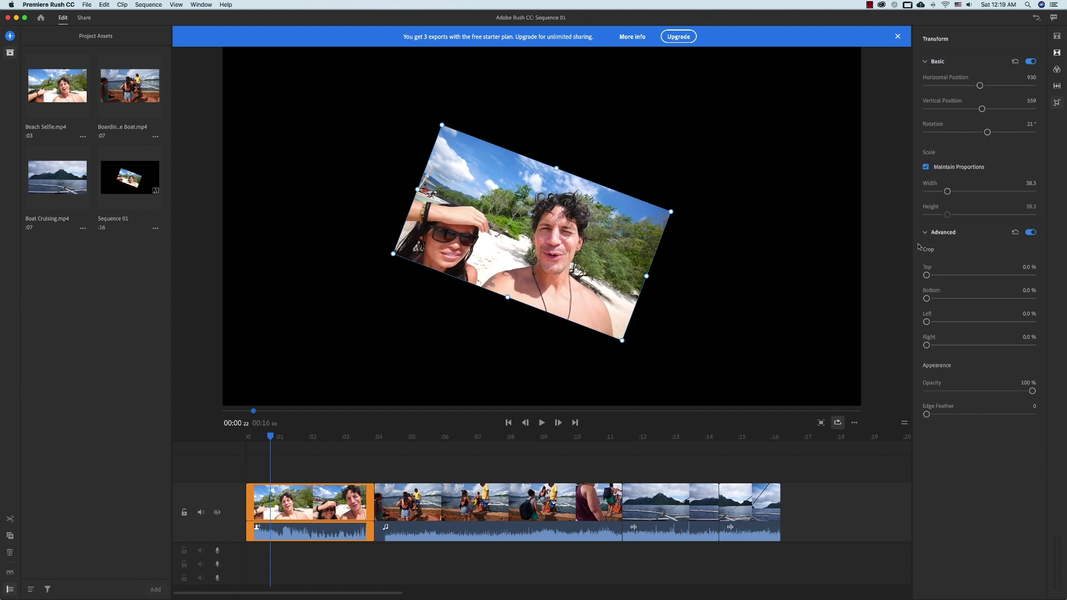
{"action": "mouse_move", "coordinate": [926, 274]}
{"action": "left_mouse_down"}
{"action": "mouse_move", "coordinate": [955, 275]}
{"action": "mouse_move", "coordinate": [964, 323]}
{"action": "mouse_move", "coordinate": [951, 345]}
{"action": "left_mouse_up"}
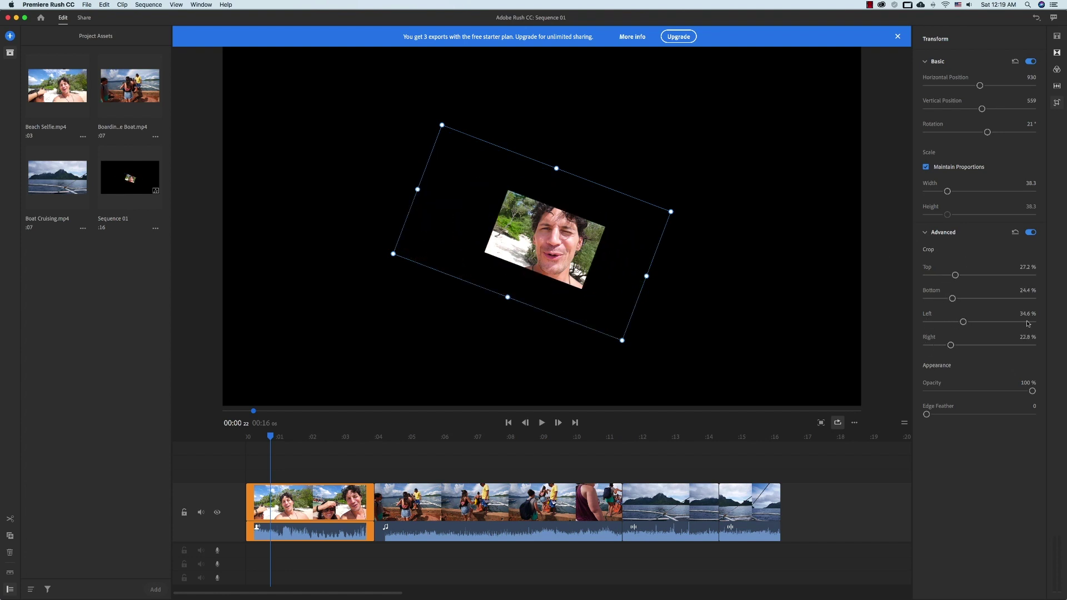
{"action": "left_click", "coordinate": [1014, 232]}
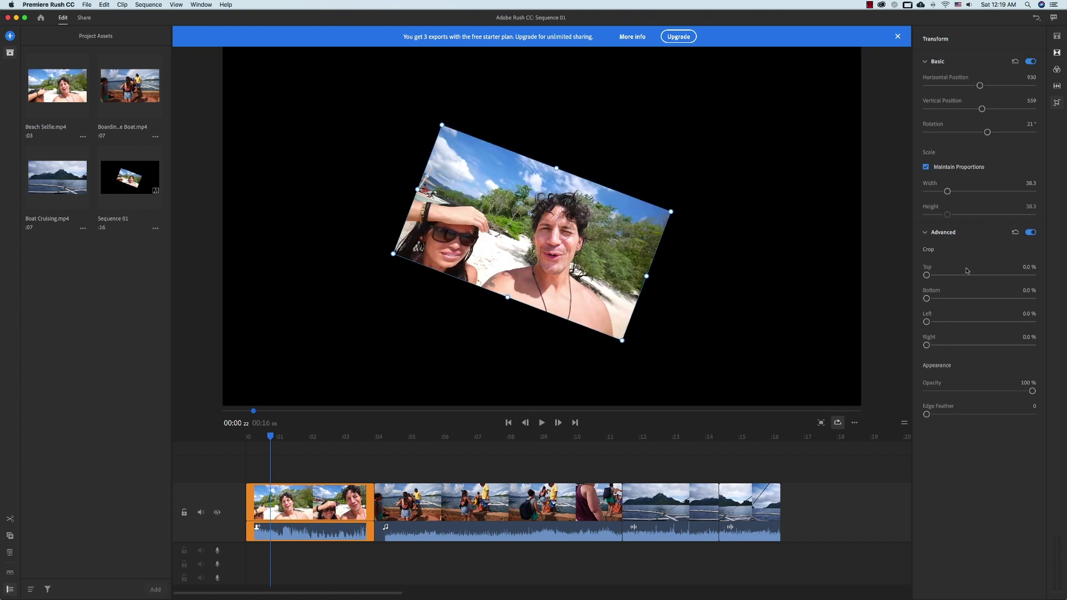
{"action": "left_click_drag", "start_coordinate": [968, 392], "coordinate": [1037, 391]}
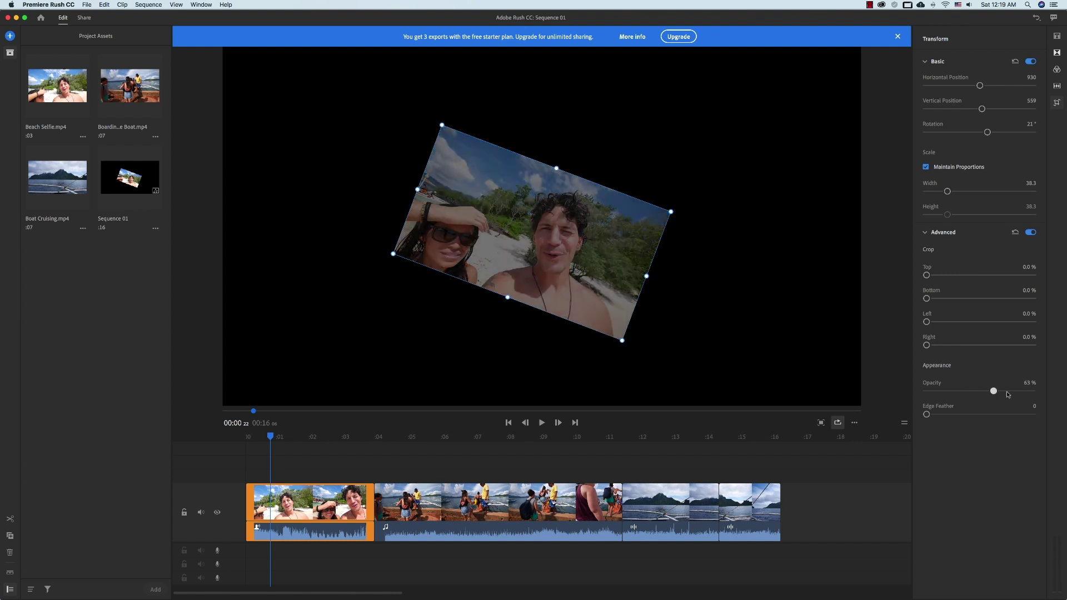
{"action": "left_click_drag", "start_coordinate": [927, 415], "coordinate": [893, 411]}
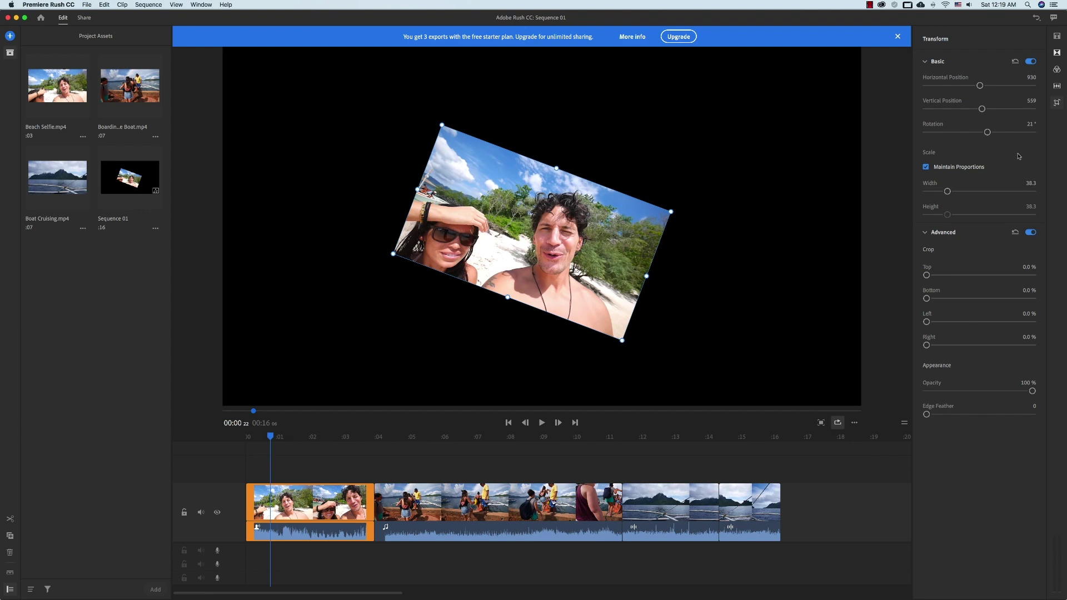
{"action": "left_click", "coordinate": [1017, 61]}
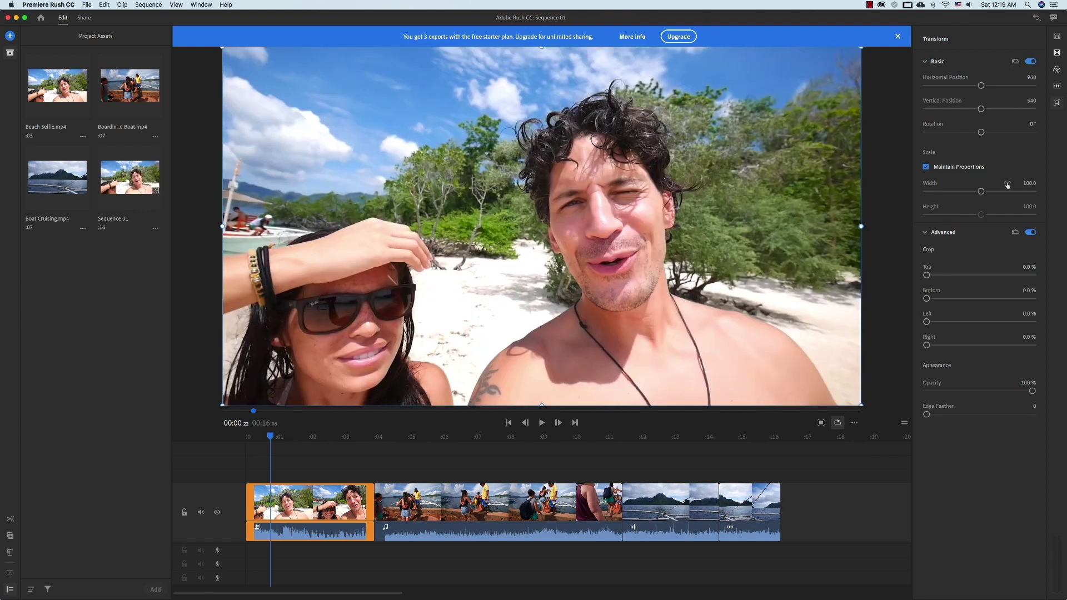
{"action": "left_click", "coordinate": [926, 62]}
{"action": "left_click", "coordinate": [926, 81]}
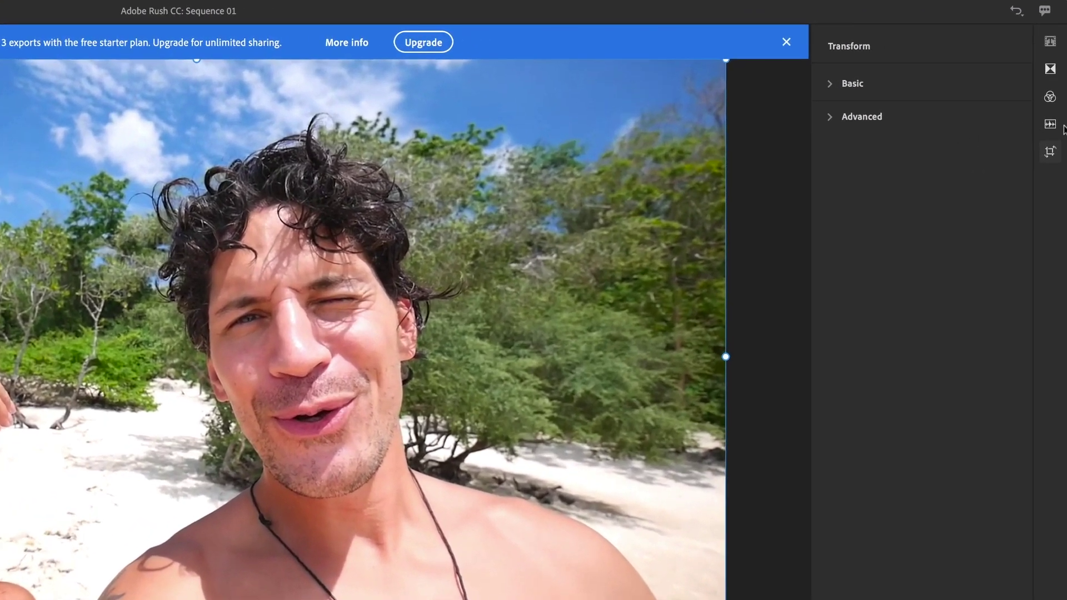
- In the clip's audio settings, toggle mute, adjust volume and show the channel waveforms
{"action": "left_click", "coordinate": [1049, 124]}
{"action": "left_click", "coordinate": [832, 149]}
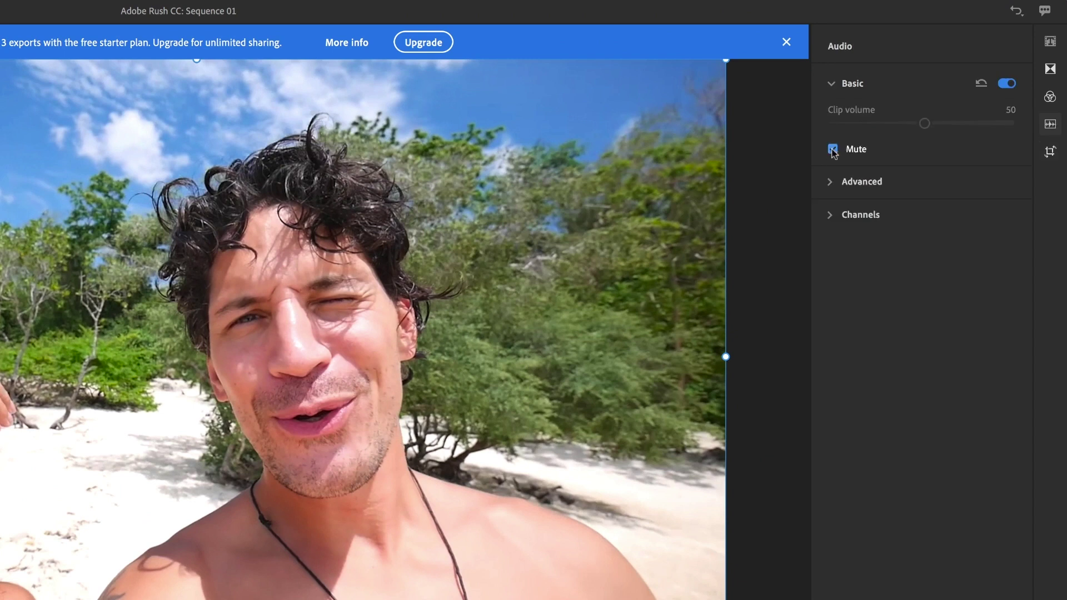
{"action": "left_click", "coordinate": [833, 150]}
{"action": "mouse_move", "coordinate": [925, 125]}
{"action": "left_mouse_down"}
{"action": "mouse_move", "coordinate": [1028, 129]}
{"action": "mouse_move", "coordinate": [924, 128]}
{"action": "left_mouse_up"}
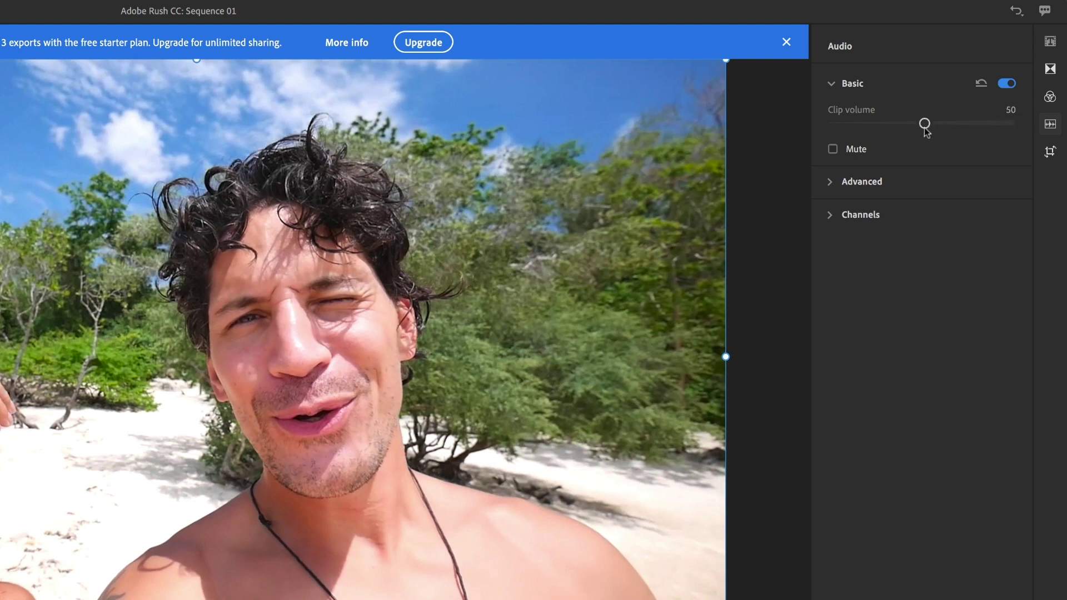
{"action": "left_click", "coordinate": [834, 182]}
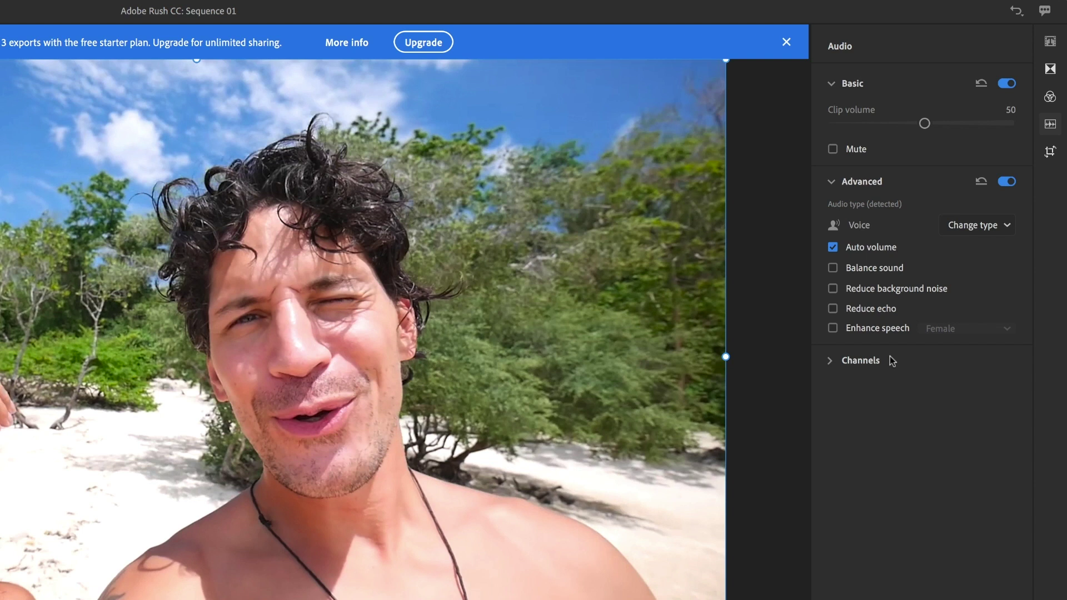
{"action": "left_click", "coordinate": [828, 361]}
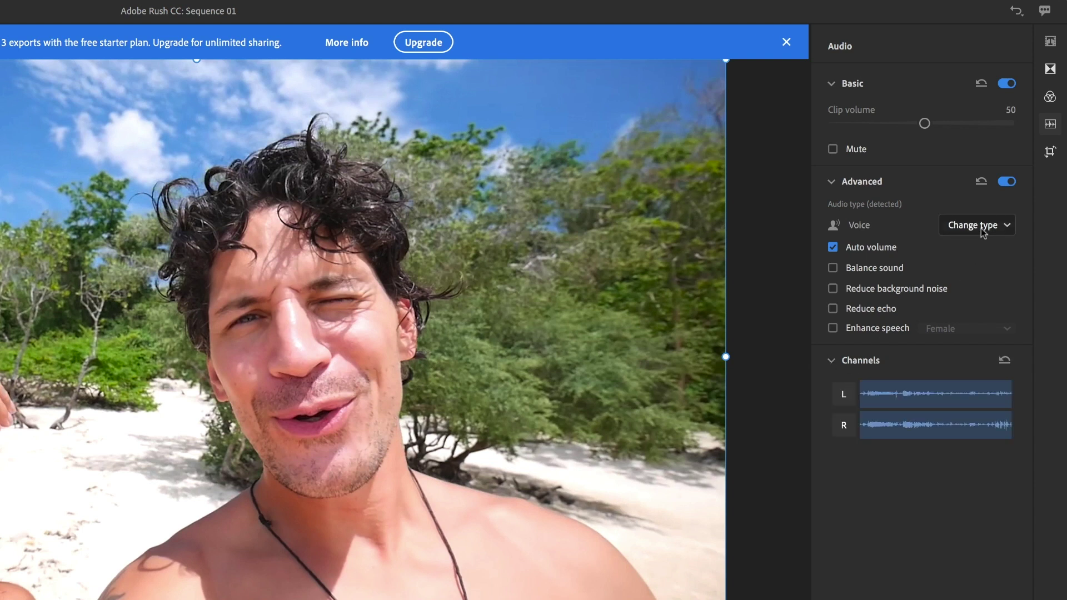
- Switch the clip's audio type to Music, then back to Voice
{"action": "left_click", "coordinate": [1004, 225]}
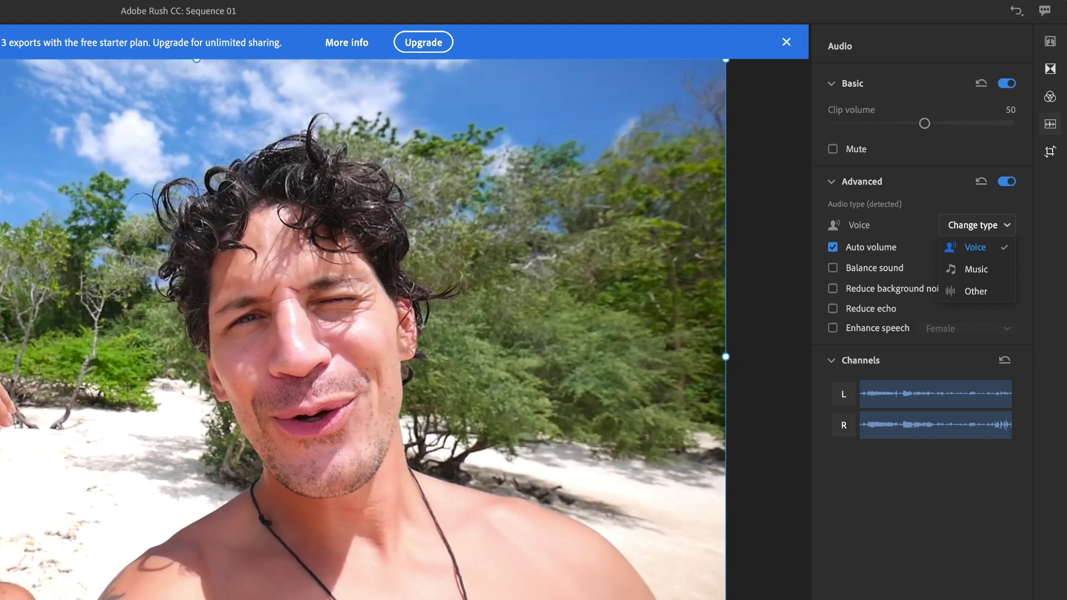
{"action": "left_click", "coordinate": [977, 273]}
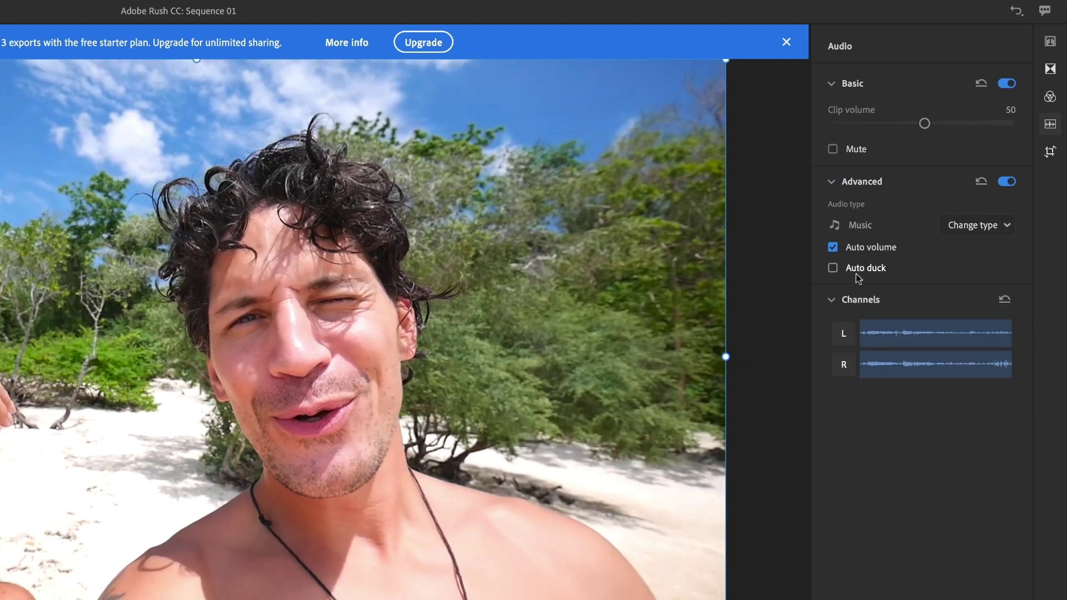
{"action": "left_click", "coordinate": [969, 225]}
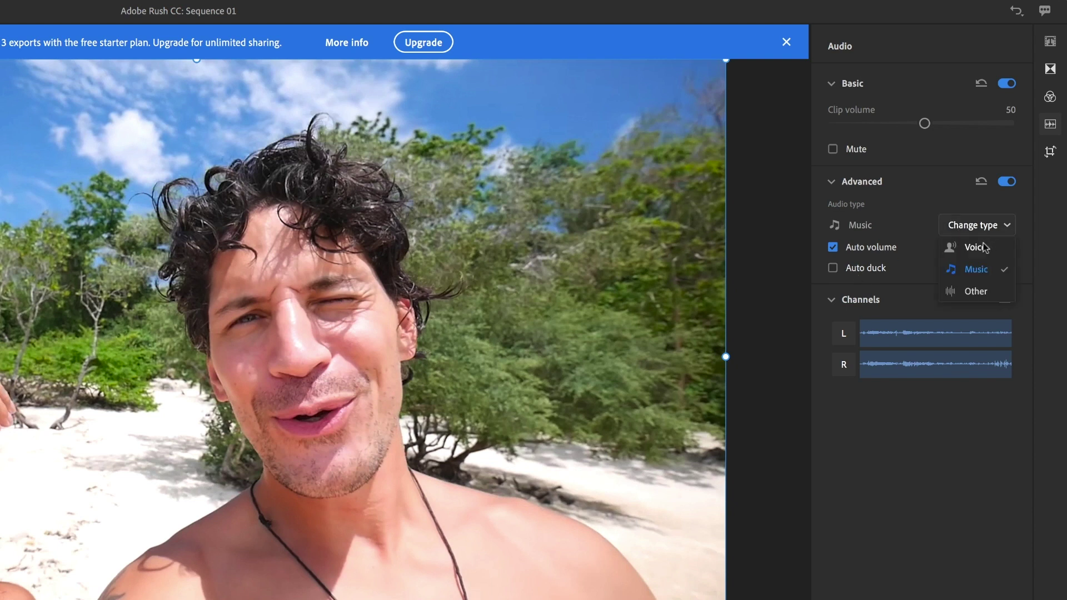
{"action": "left_click", "coordinate": [979, 245]}
- Mute and restore the left and right channels repeatedly, leaving both channels on
{"action": "left_click", "coordinate": [862, 362]}
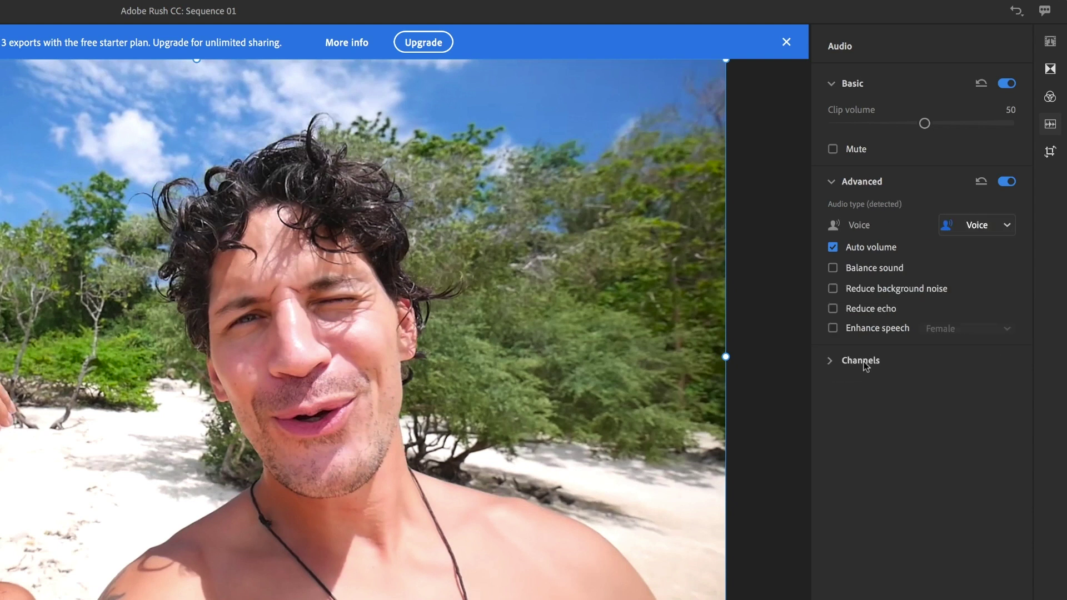
{"action": "left_click", "coordinate": [862, 363]}
{"action": "left_click", "coordinate": [845, 395]}
{"action": "left_click", "coordinate": [845, 426]}
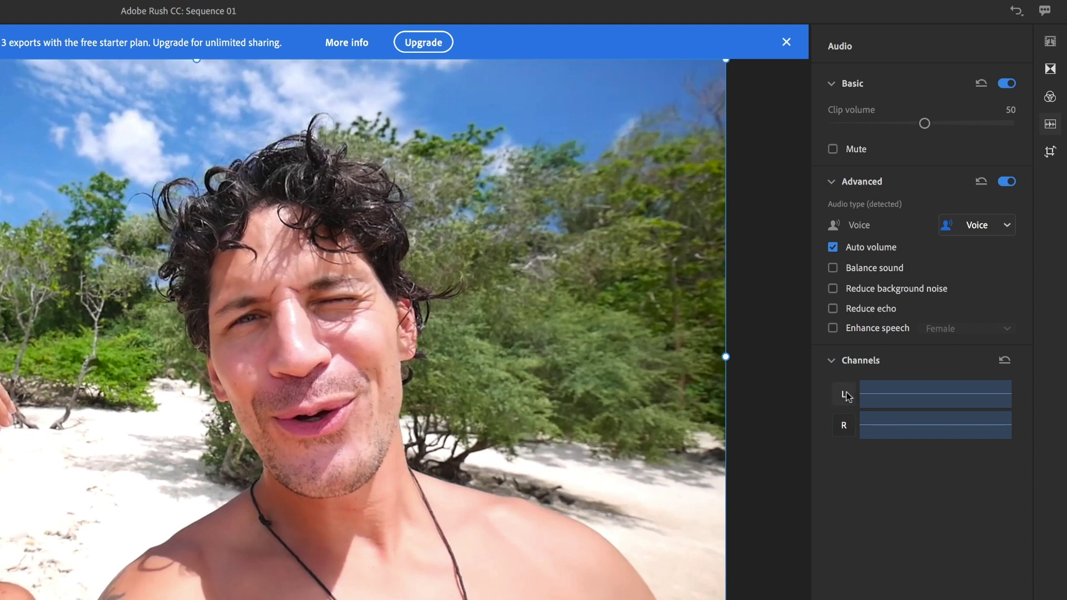
{"action": "left_click", "coordinate": [845, 395]}
{"action": "left_click", "coordinate": [845, 425]}
{"action": "left_click", "coordinate": [845, 394]}
{"action": "left_click", "coordinate": [845, 425]}
{"action": "left_click", "coordinate": [844, 394]}
{"action": "left_click", "coordinate": [845, 426]}
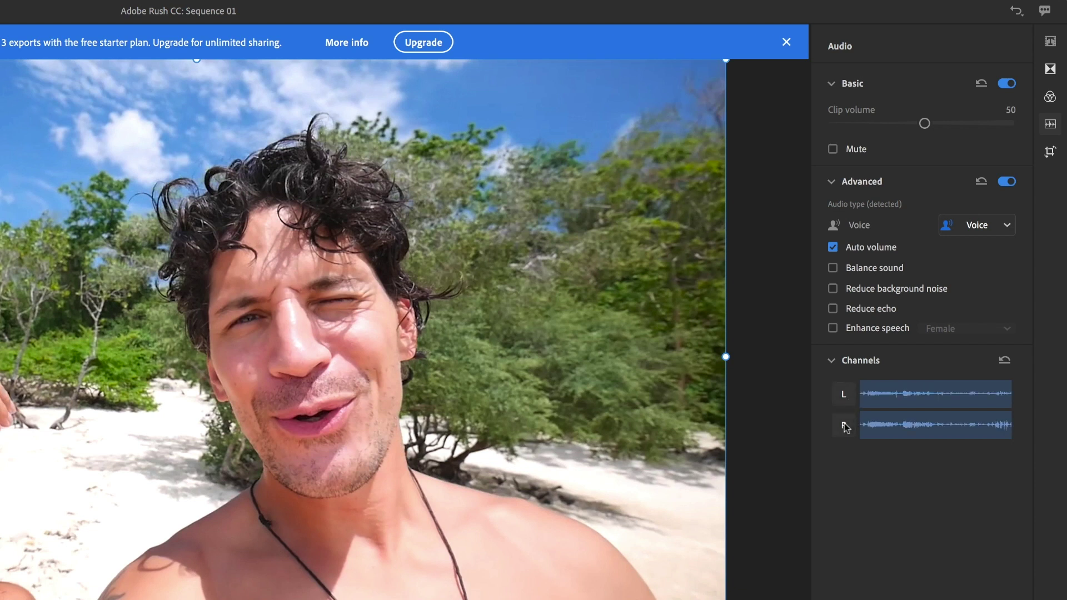
{"action": "left_click", "coordinate": [844, 426]}
{"action": "left_click", "coordinate": [845, 425]}
- Try the Cinematic and SL Kodak looks on the first clip and review its manual colour sliders
{"action": "left_click", "coordinate": [1050, 98]}
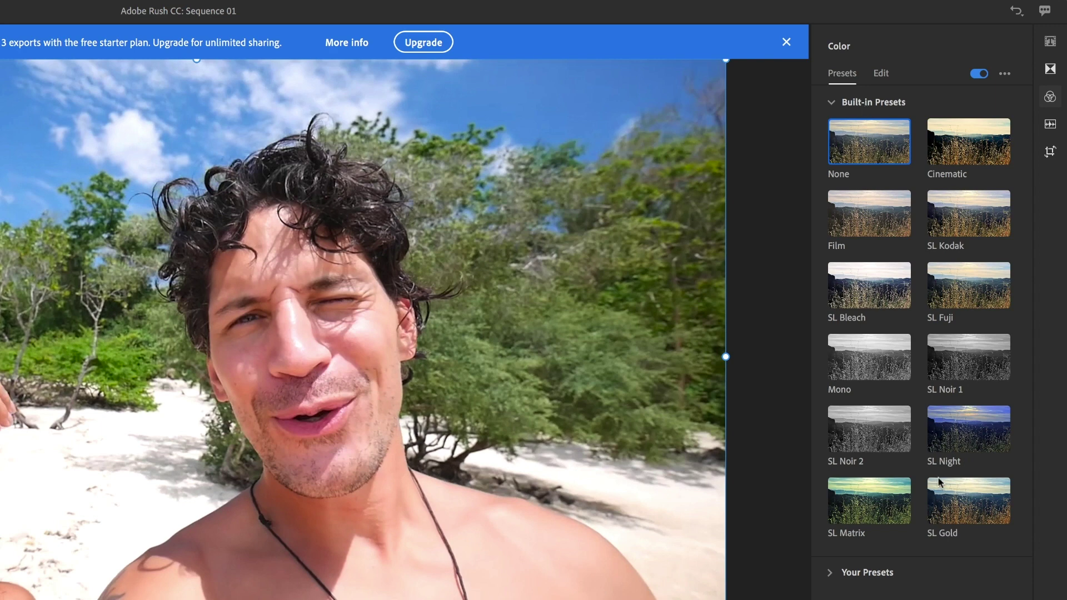
{"action": "left_click", "coordinate": [966, 154]}
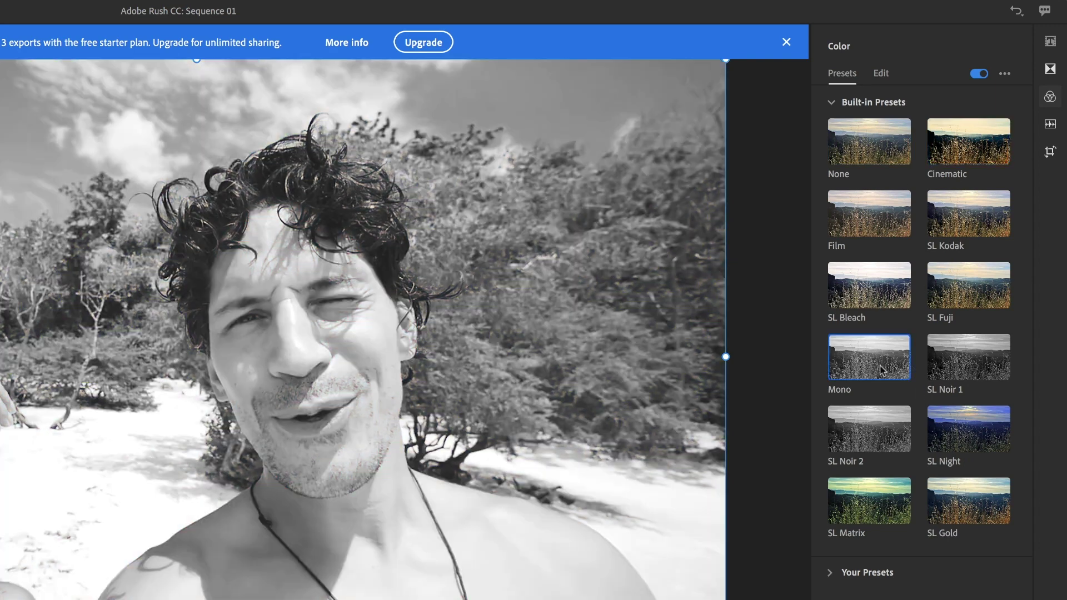
{"action": "left_click", "coordinate": [964, 220]}
{"action": "left_click", "coordinate": [882, 74]}
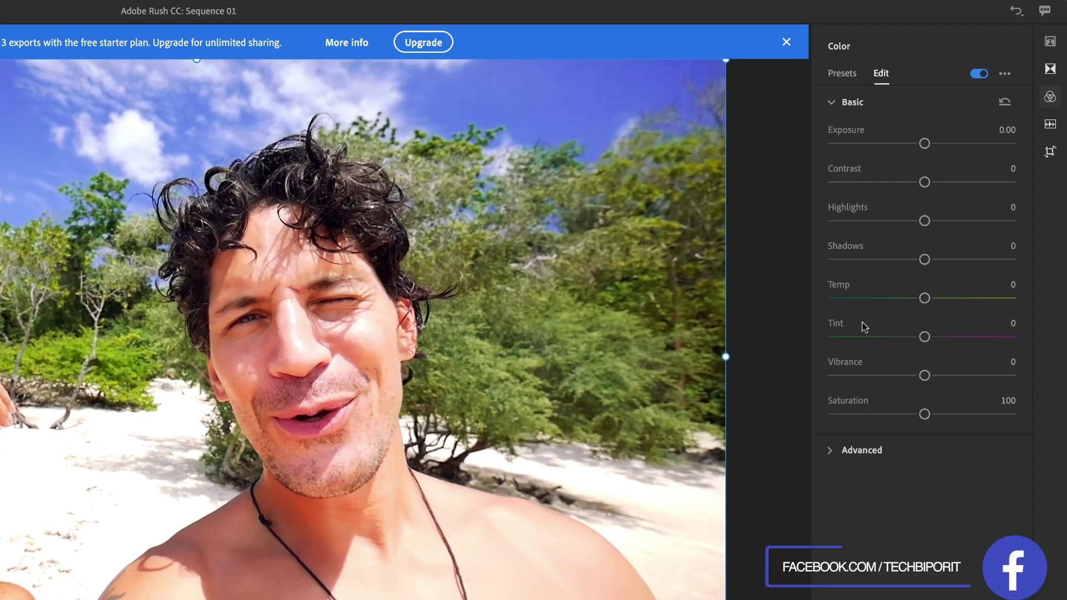
{"action": "left_click", "coordinate": [832, 451]}
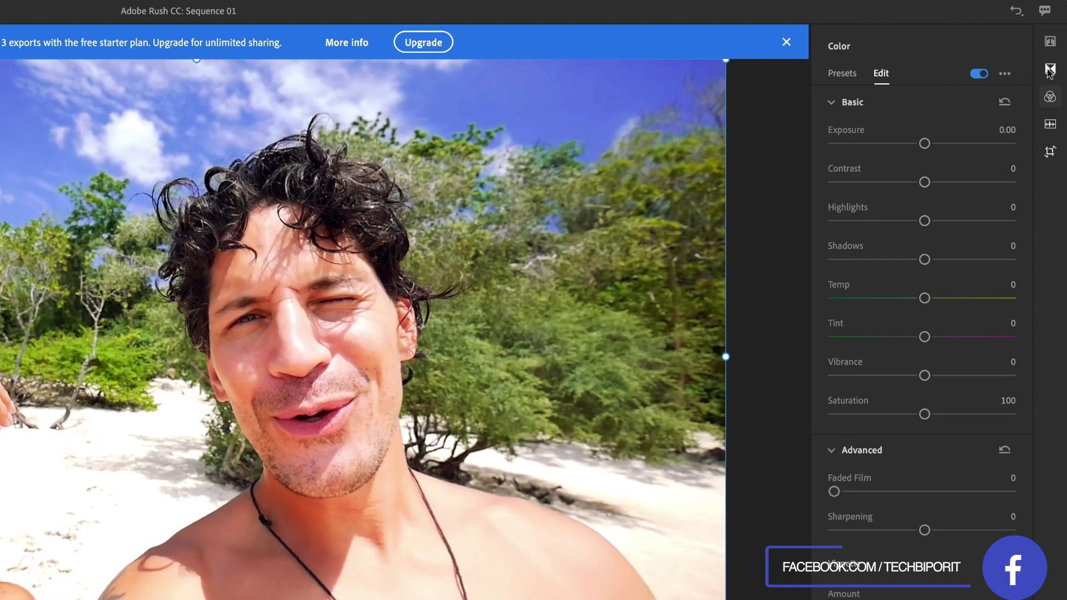
{"action": "left_click", "coordinate": [1050, 69]}
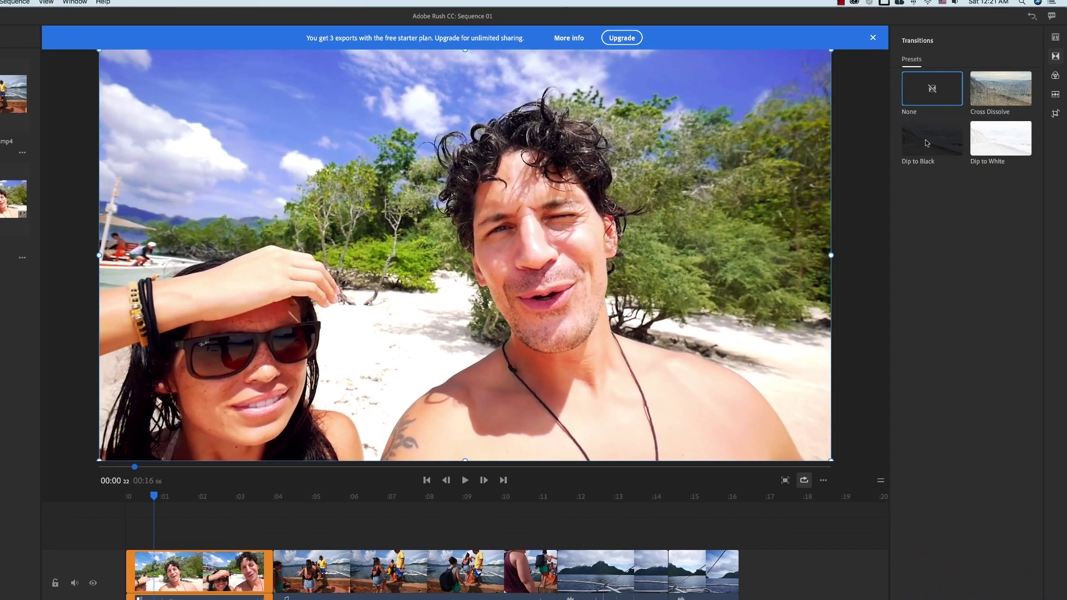
- Place Dip to Black between the first two clips at 00:04 and set its duration to 1.74 sec
{"action": "left_click", "coordinate": [939, 134]}
{"action": "left_click_drag", "start_coordinate": [939, 134], "coordinate": [378, 511]}
{"action": "left_click", "coordinate": [376, 502]}
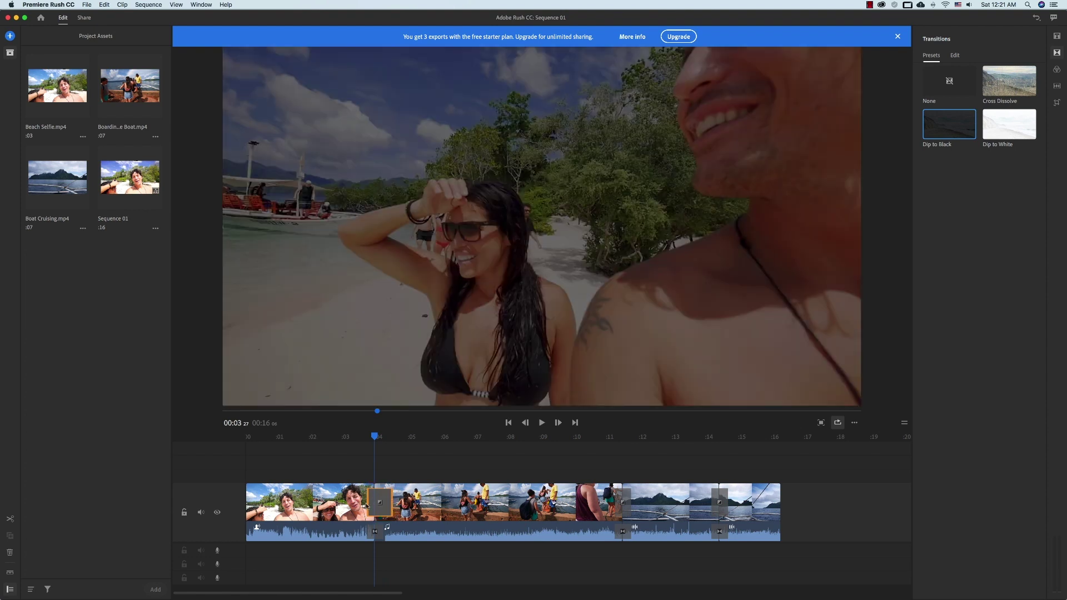
{"action": "left_click_drag", "start_coordinate": [382, 502], "coordinate": [392, 502]}
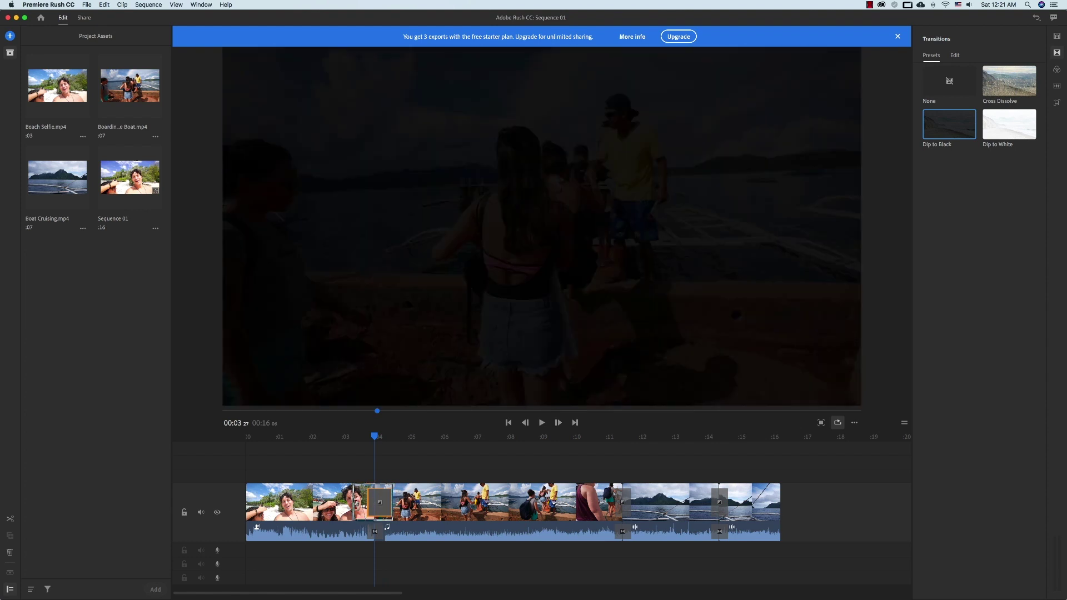
{"action": "left_click", "coordinate": [956, 55]}
{"action": "left_click_drag", "start_coordinate": [967, 87], "coordinate": [986, 87]}
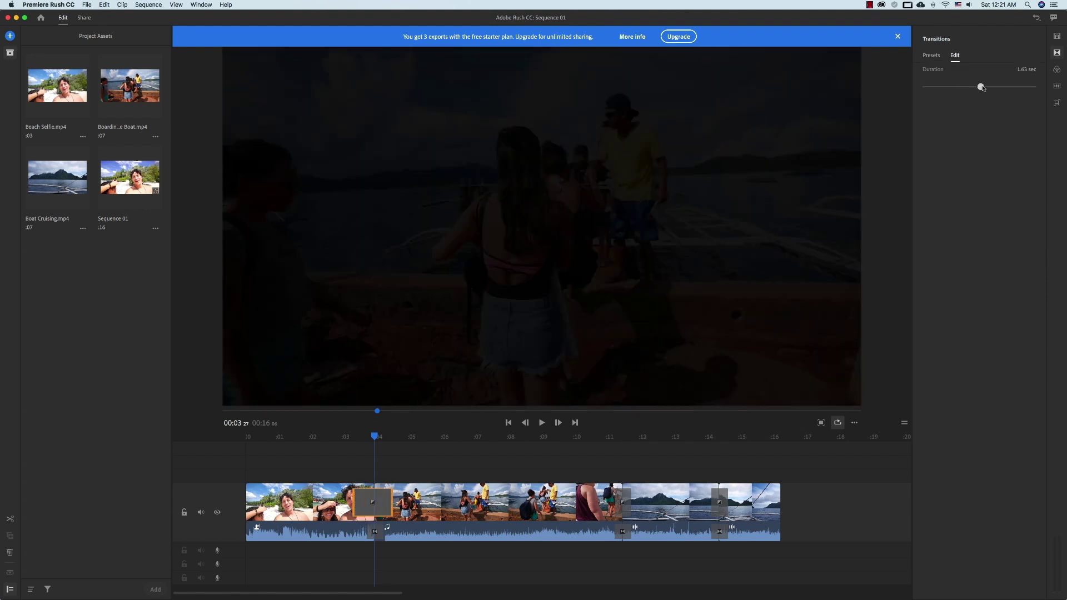
{"action": "left_click", "coordinate": [1056, 37]}
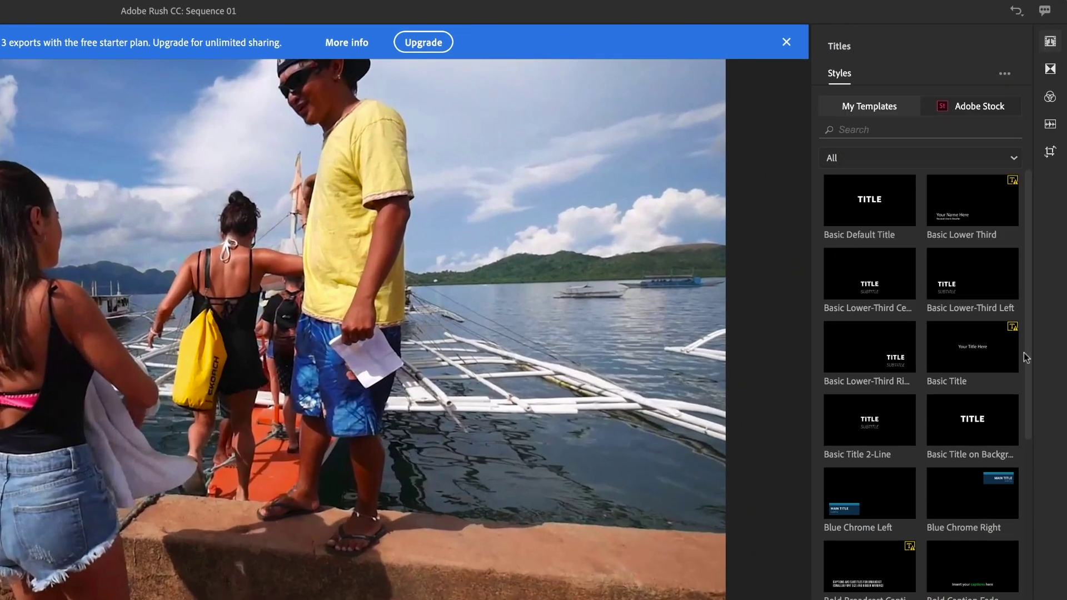
- Add the Stylish Outro title above the second clip, then shrink it and move it bottom-left
{"action": "scroll", "coordinate": [1021, 507], "scroll_direction": "down", "scroll_amount": 5}
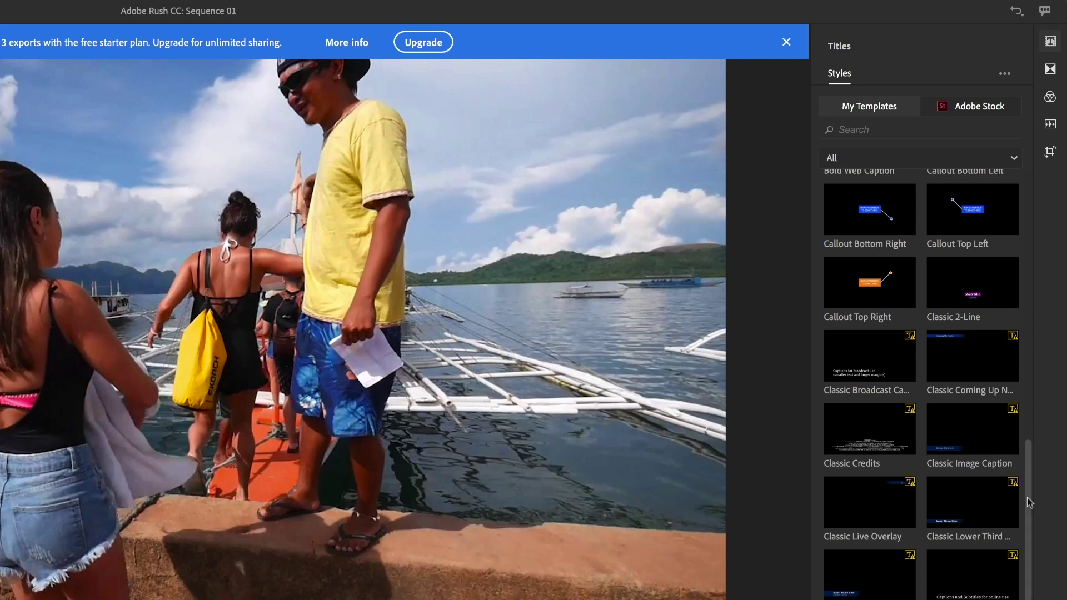
{"action": "mouse_move", "coordinate": [1027, 498]}
{"action": "left_mouse_down"}
{"action": "mouse_move", "coordinate": [1027, 599]}
{"action": "mouse_move", "coordinate": [1030, 292]}
{"action": "left_mouse_up"}
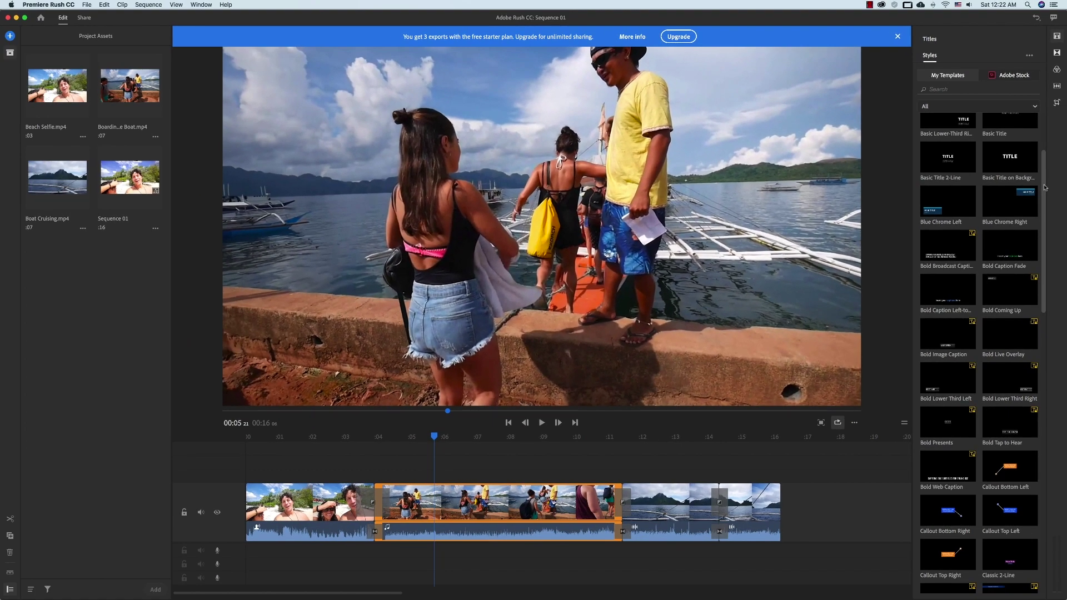
{"action": "left_click_drag", "start_coordinate": [1045, 188], "coordinate": [1045, 468]}
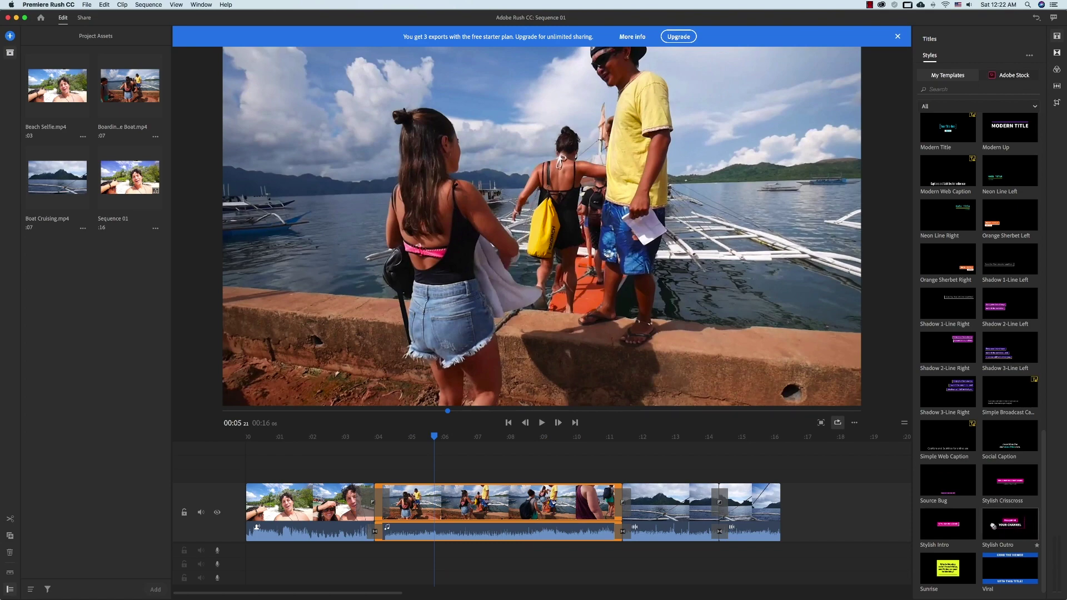
{"action": "left_click_drag", "start_coordinate": [993, 526], "coordinate": [429, 473]}
{"action": "key", "text": "space"}
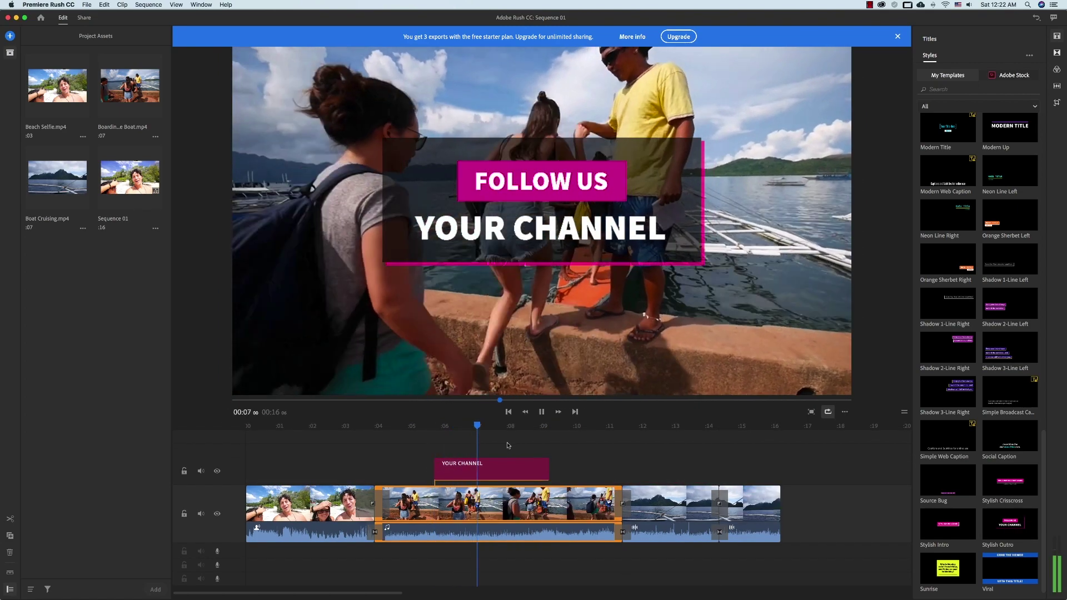
{"action": "left_click", "coordinate": [507, 446]}
{"action": "left_click", "coordinate": [515, 480]}
{"action": "left_click", "coordinate": [536, 209]}
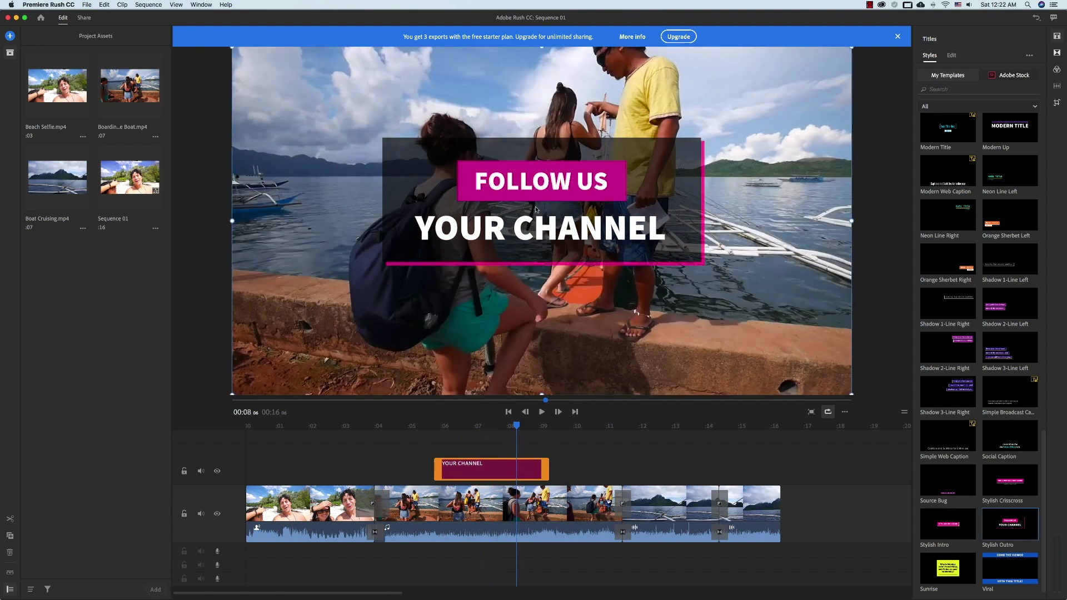
{"action": "mouse_move", "coordinate": [851, 394]}
{"action": "left_mouse_down"}
{"action": "mouse_move", "coordinate": [622, 223]}
{"action": "mouse_move", "coordinate": [368, 384]}
{"action": "mouse_move", "coordinate": [824, 364]}
{"action": "left_mouse_up"}
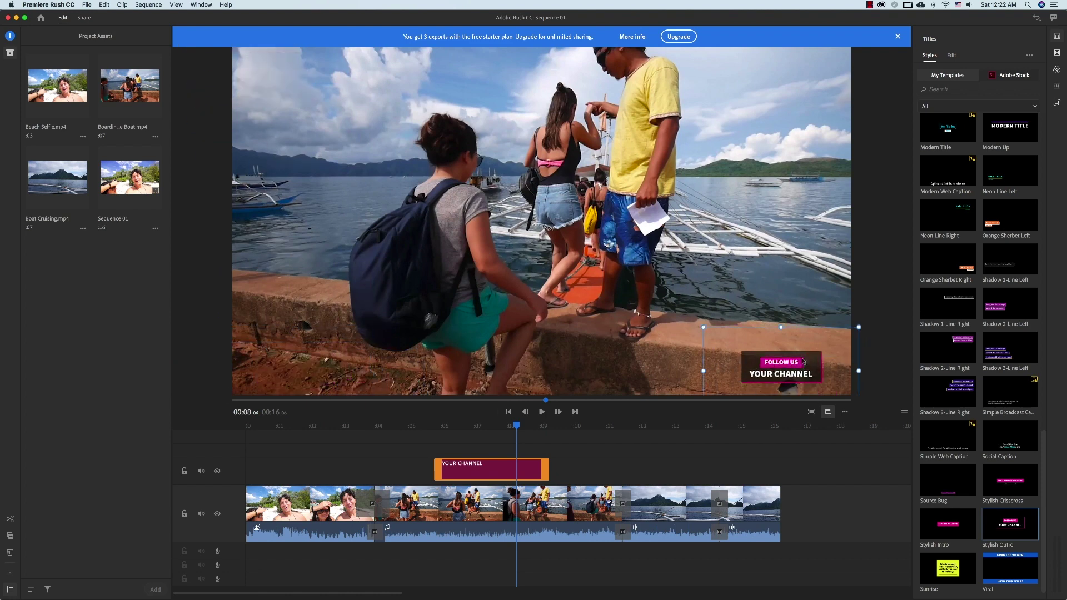
- Replace the title's lower text line with 'Tech Biporit'
{"action": "left_click", "coordinate": [951, 55]}
{"action": "left_click", "coordinate": [938, 55]}
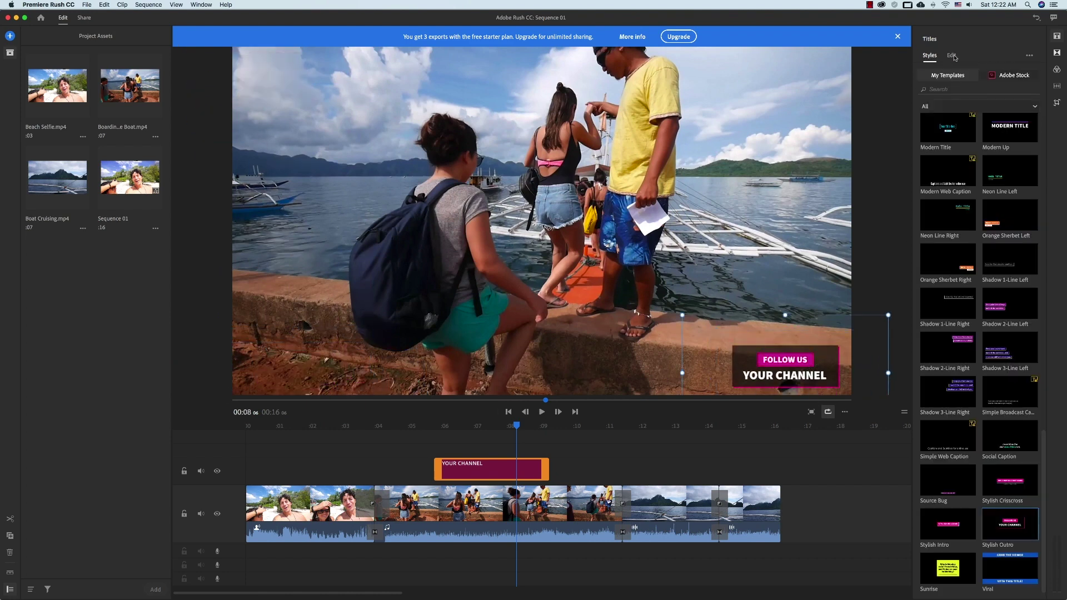
{"action": "left_click", "coordinate": [952, 55]}
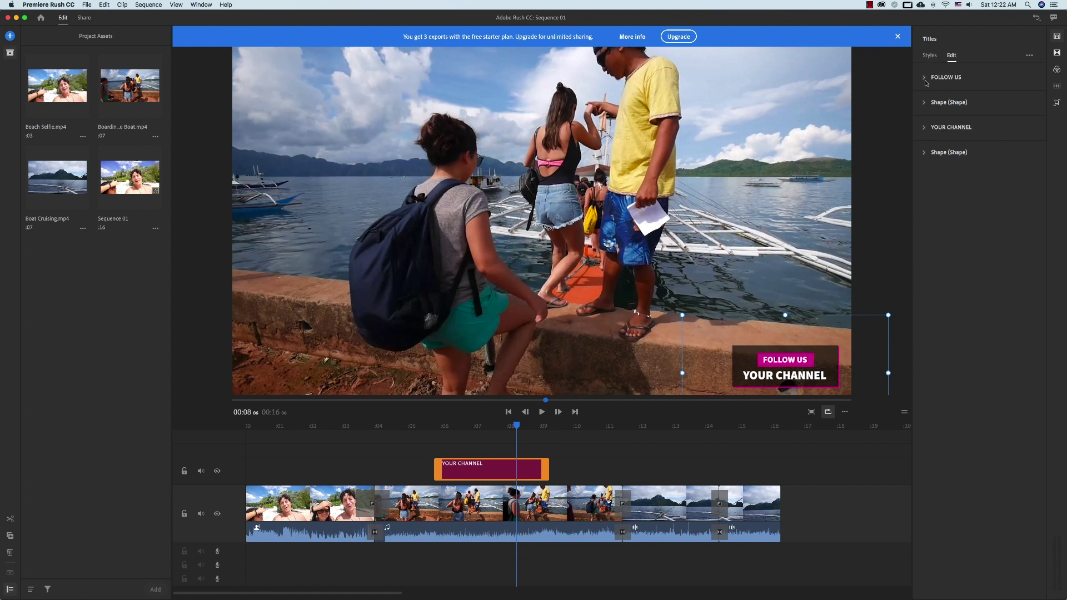
{"action": "left_click", "coordinate": [947, 79]}
{"action": "left_click", "coordinate": [925, 79]}
{"action": "left_click", "coordinate": [947, 77]}
{"action": "type", "text": "Tech"}
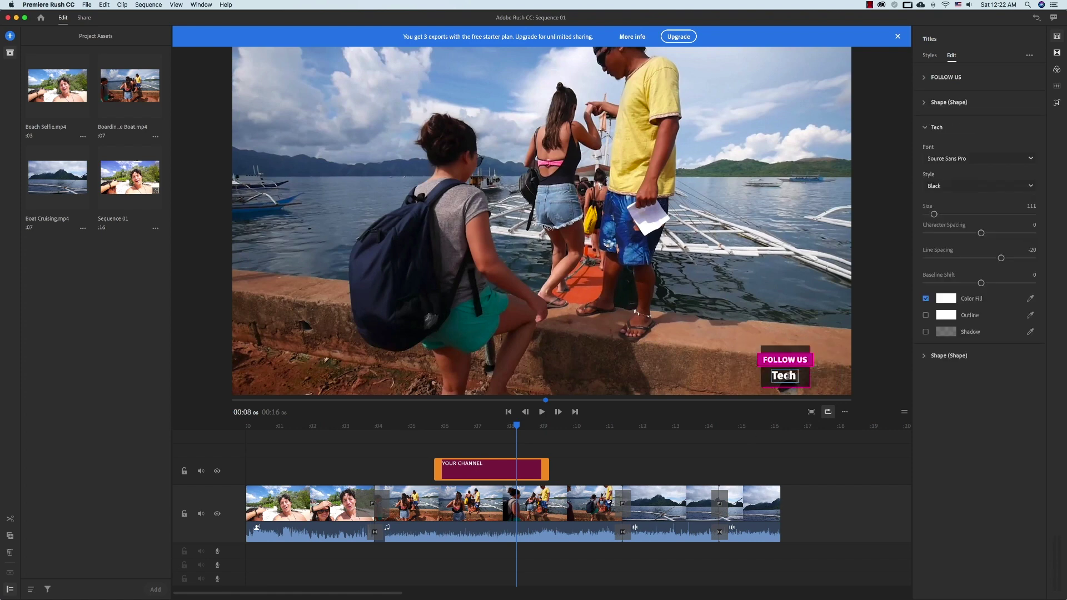
{"action": "type", "text": " Biporit"}
{"action": "left_click", "coordinate": [344, 455]}
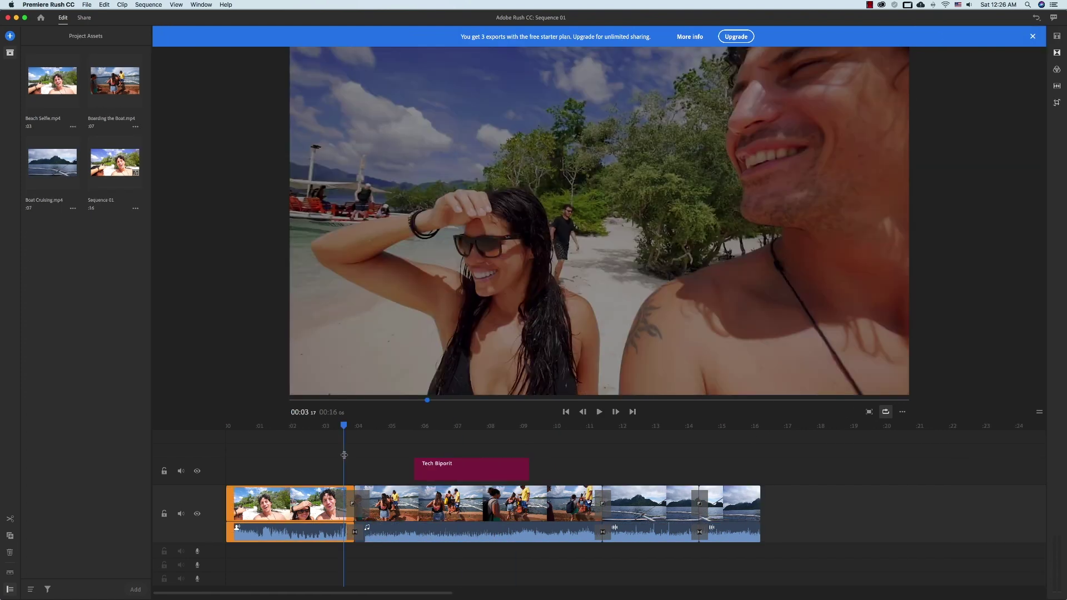
- Open Beach Selfie from Project Assets and trim it to an 18-frame piece starting near 1:18
{"action": "left_click", "coordinate": [289, 439]}
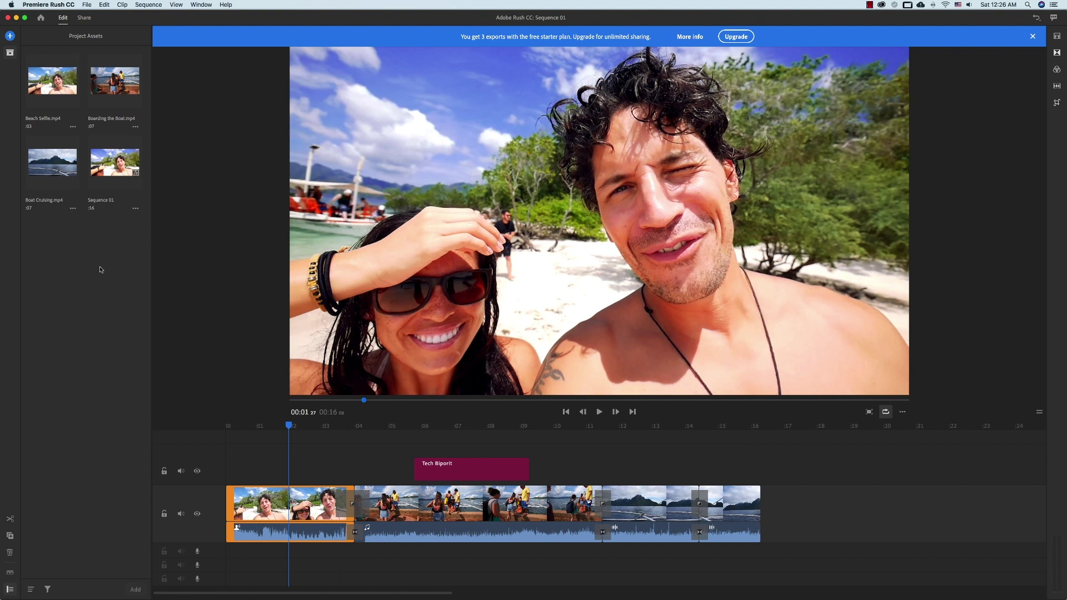
{"action": "left_click", "coordinate": [49, 92]}
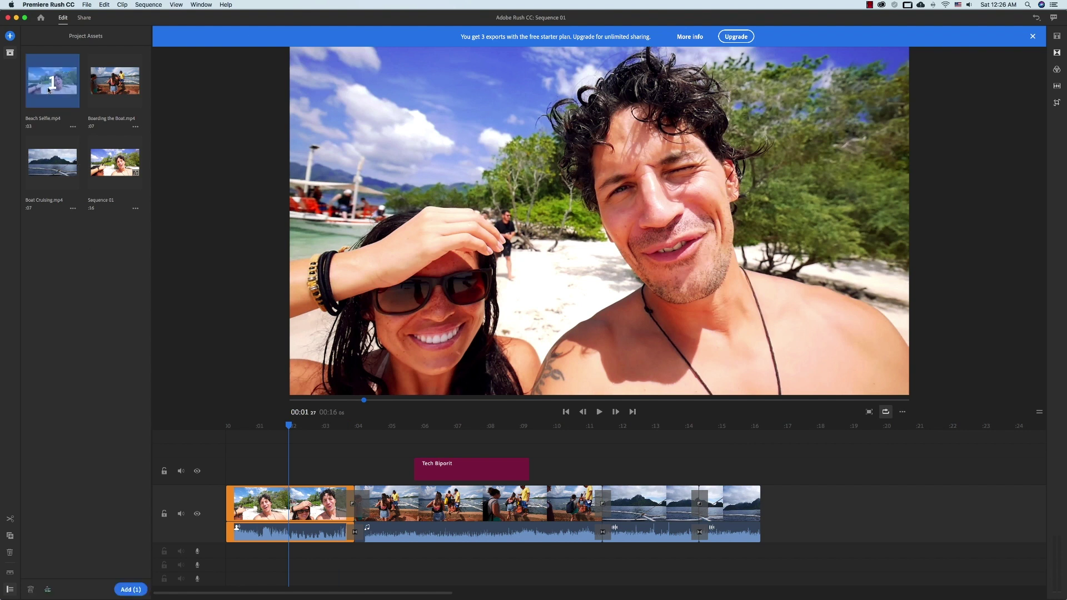
{"action": "left_click", "coordinate": [73, 127]}
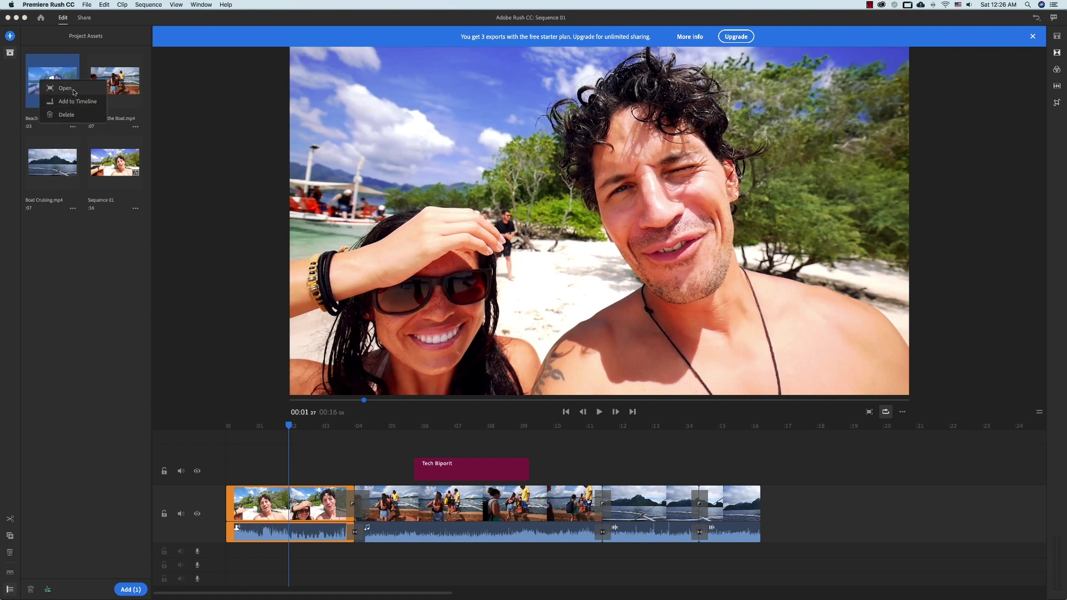
{"action": "left_click", "coordinate": [65, 88]}
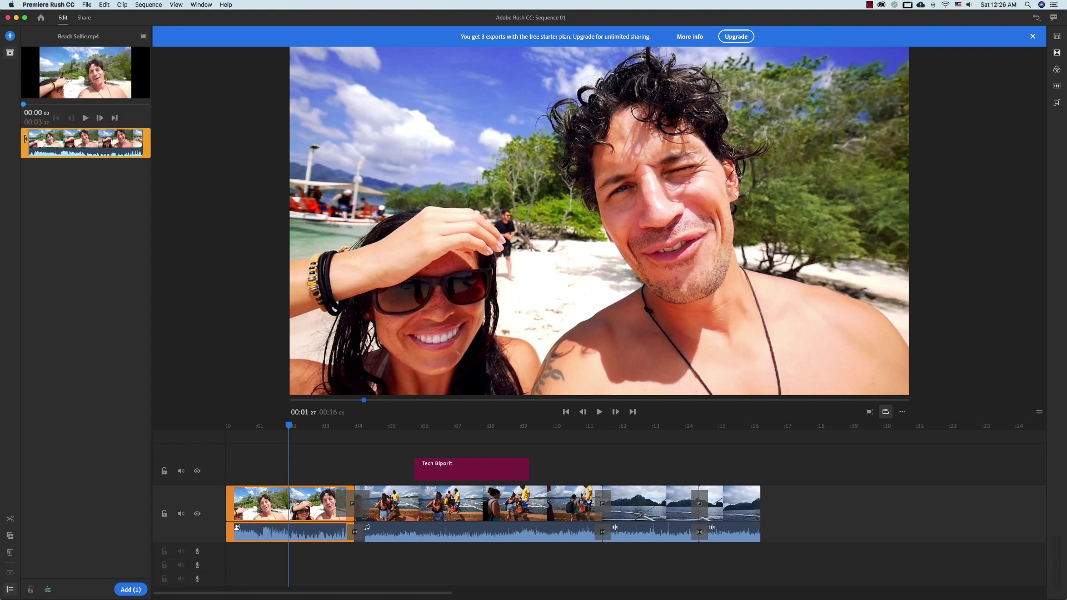
{"action": "left_click_drag", "start_coordinate": [25, 139], "coordinate": [69, 139]}
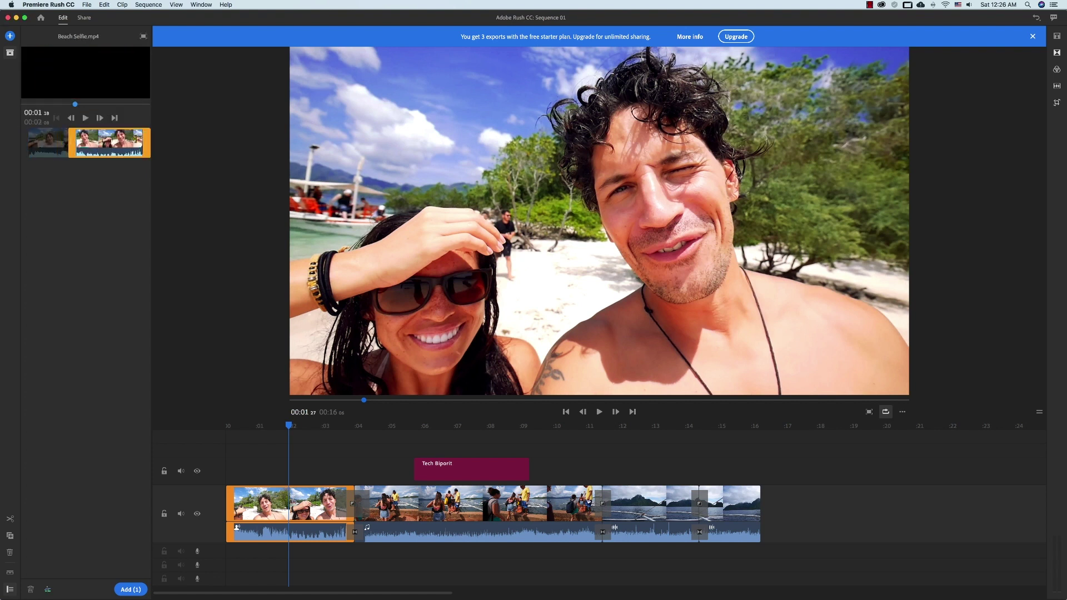
{"action": "left_click_drag", "start_coordinate": [149, 142], "coordinate": [102, 142]}
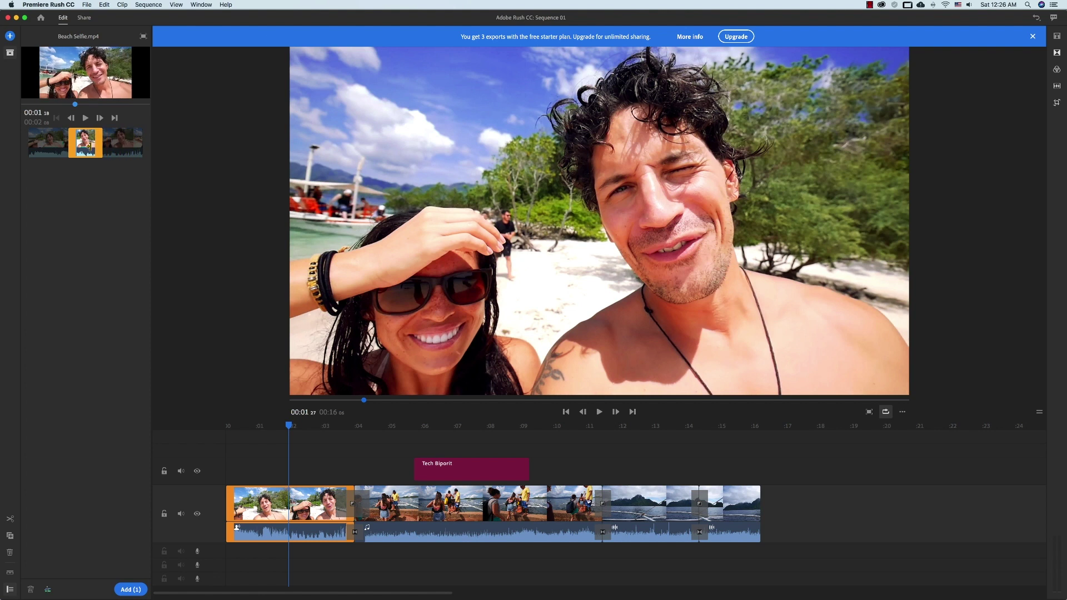
- Create New Sequence 1 from the trimmed clip, then reopen Sequence 01 for export
{"action": "left_click", "coordinate": [48, 592]}
{"action": "type", "text": "New Sequence 1"}
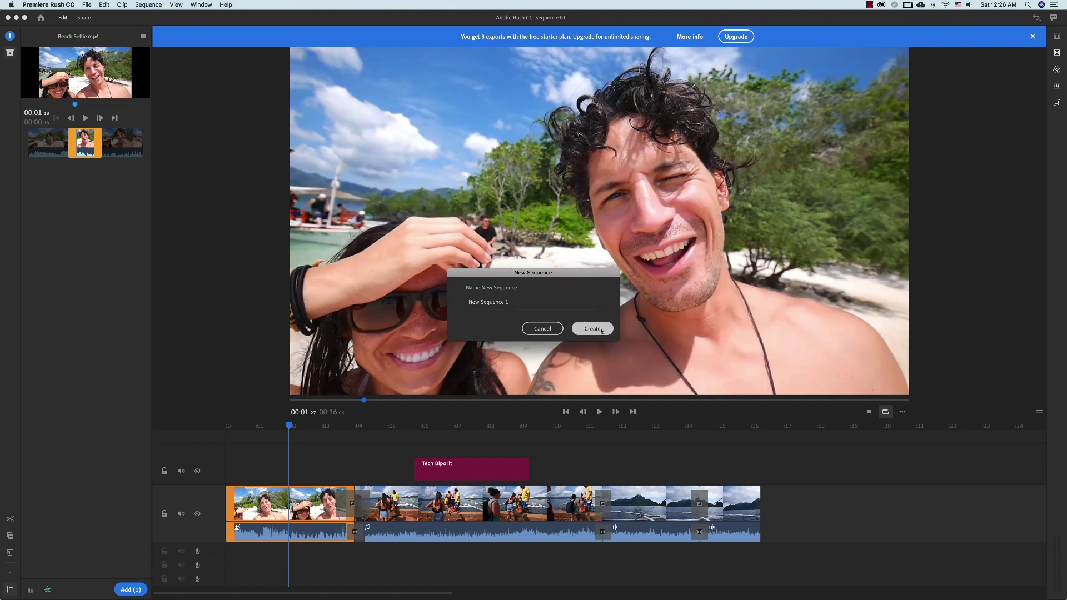
{"action": "left_click", "coordinate": [602, 330]}
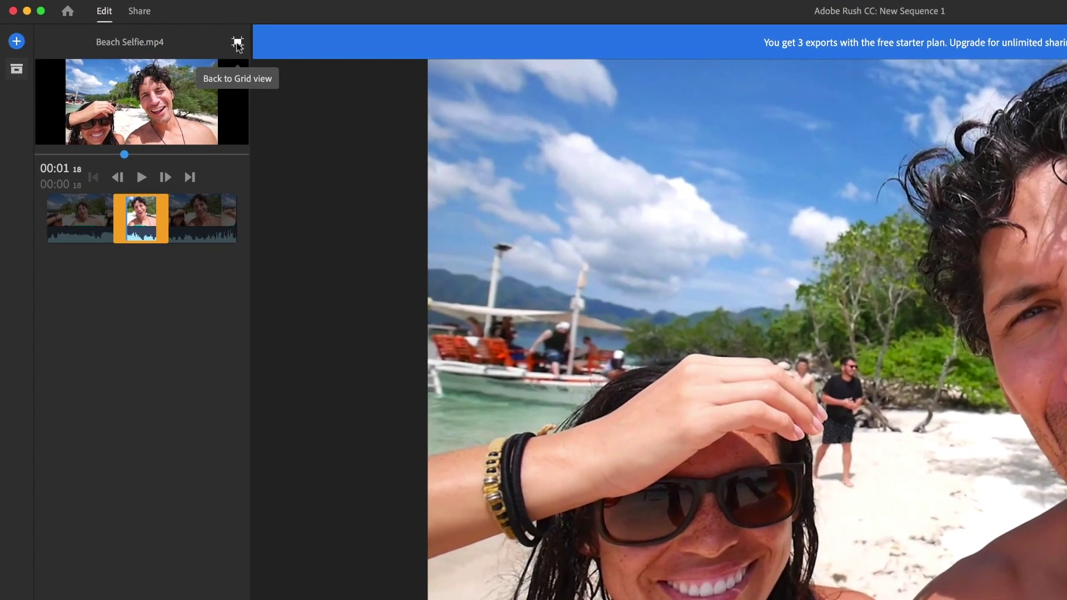
{"action": "left_click", "coordinate": [238, 45]}
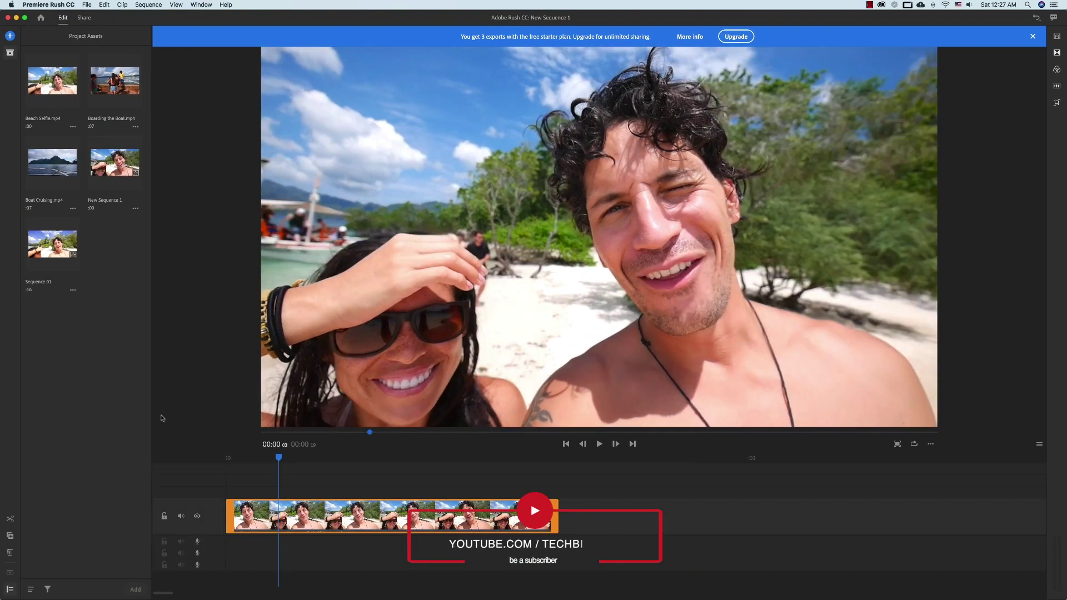
{"action": "left_click", "coordinate": [59, 250]}
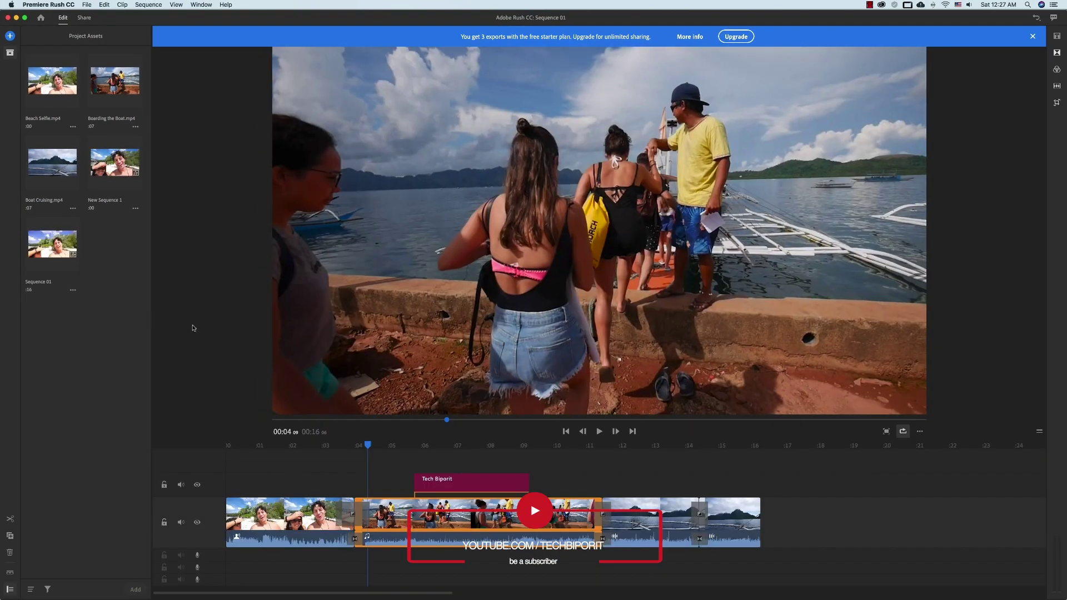
{"action": "left_click", "coordinate": [350, 471]}
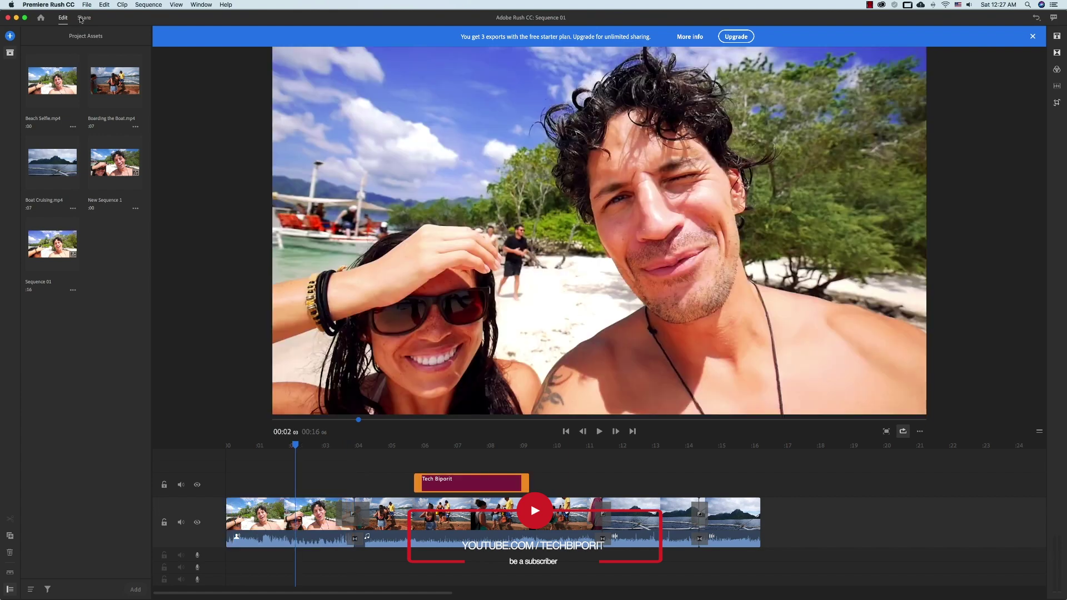
{"action": "left_click", "coordinate": [76, 19]}
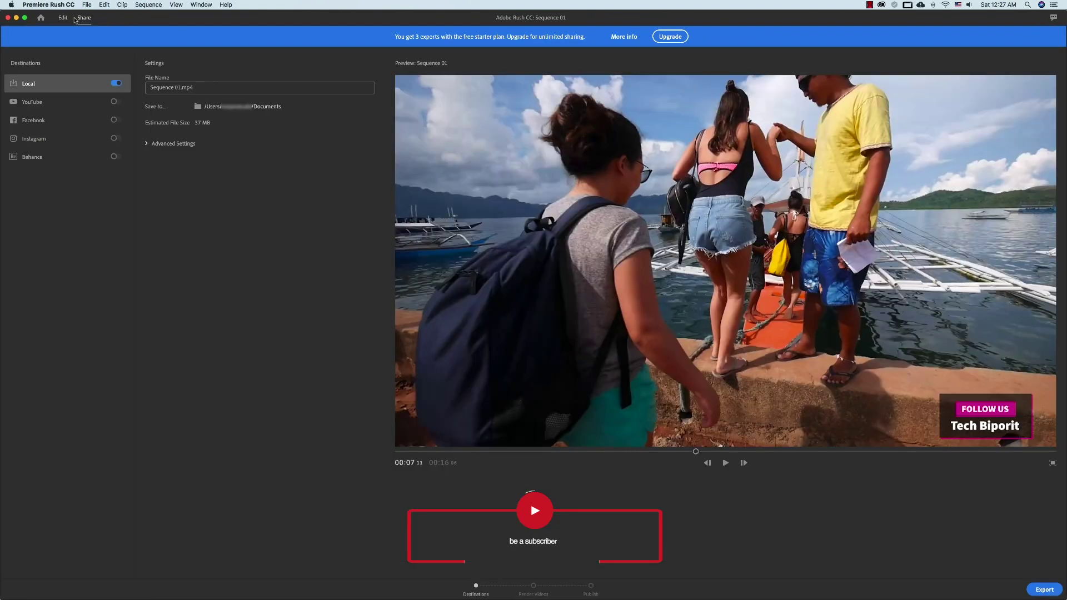
- Set the export save location to the rush folder inside Documents
{"action": "left_click", "coordinate": [197, 106]}
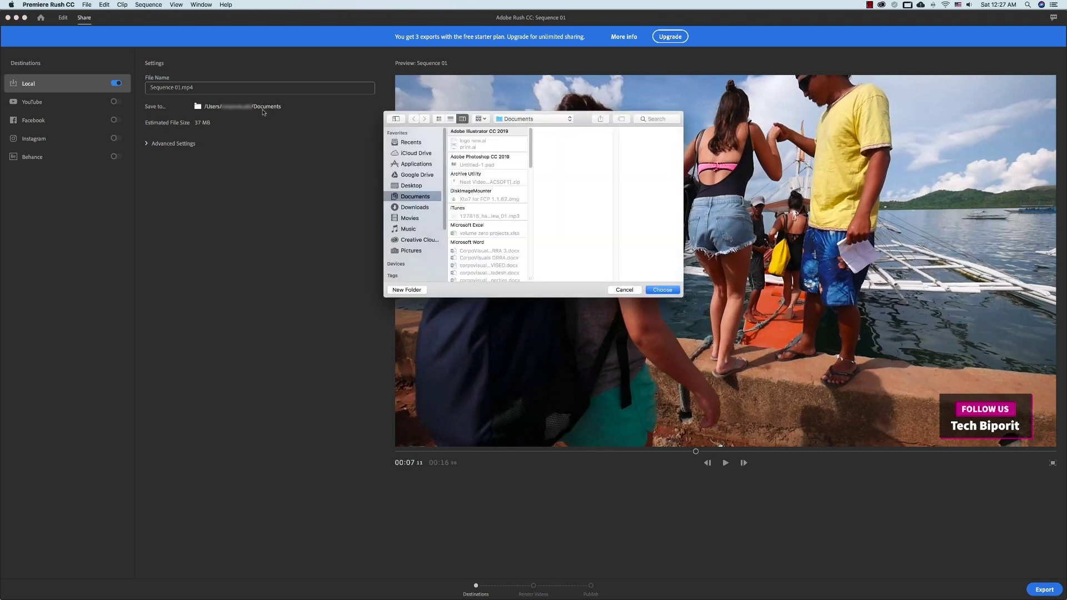
{"action": "left_click", "coordinate": [533, 118]}
{"action": "left_click", "coordinate": [528, 175]}
{"action": "left_click", "coordinate": [663, 289]}
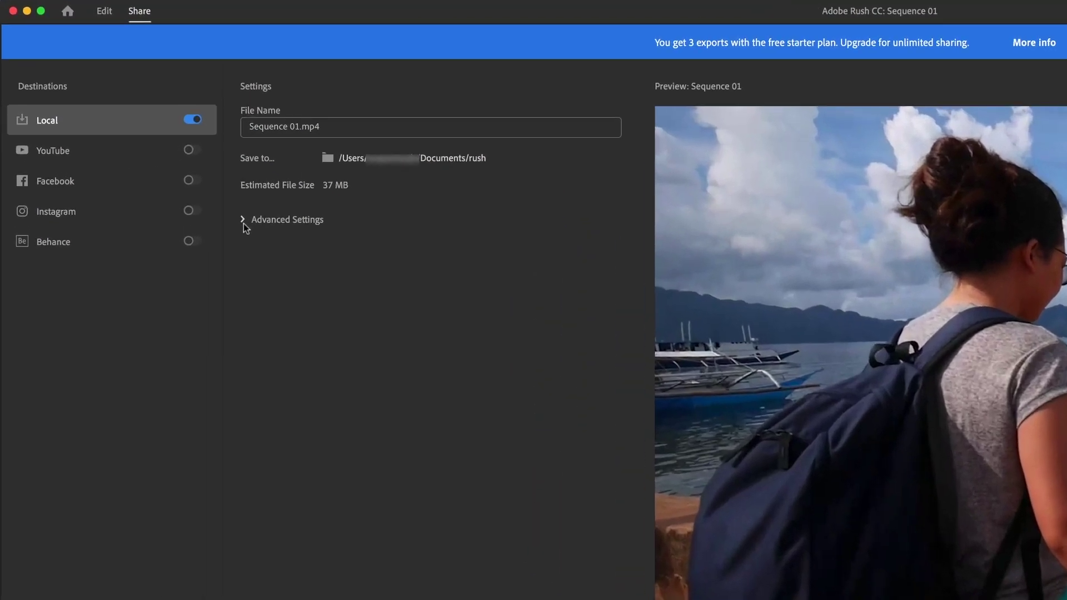
- Review the advanced export preset, resolution, frame rate and audio options, keeping quality at High
{"action": "left_click", "coordinate": [243, 221]}
{"action": "left_click", "coordinate": [366, 245]}
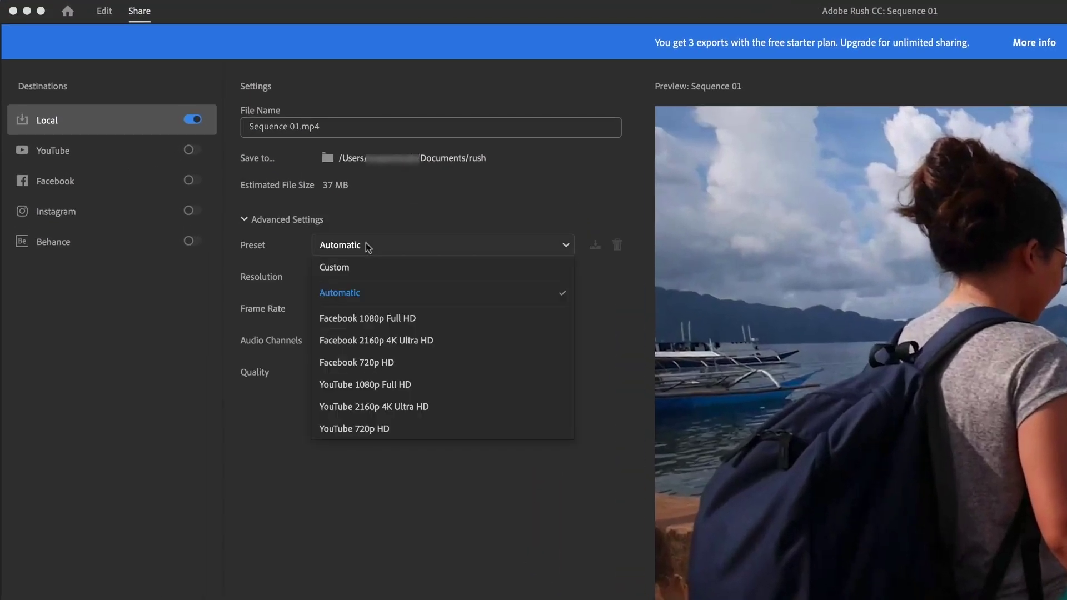
{"action": "left_click", "coordinate": [523, 511]}
{"action": "left_click", "coordinate": [353, 277]}
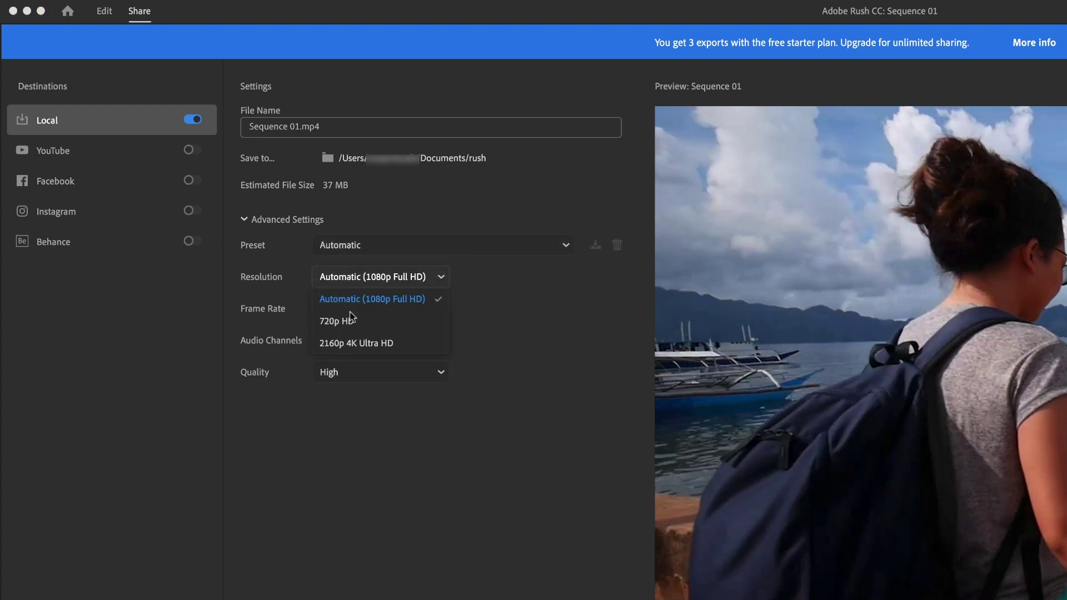
{"action": "left_click", "coordinate": [501, 315]}
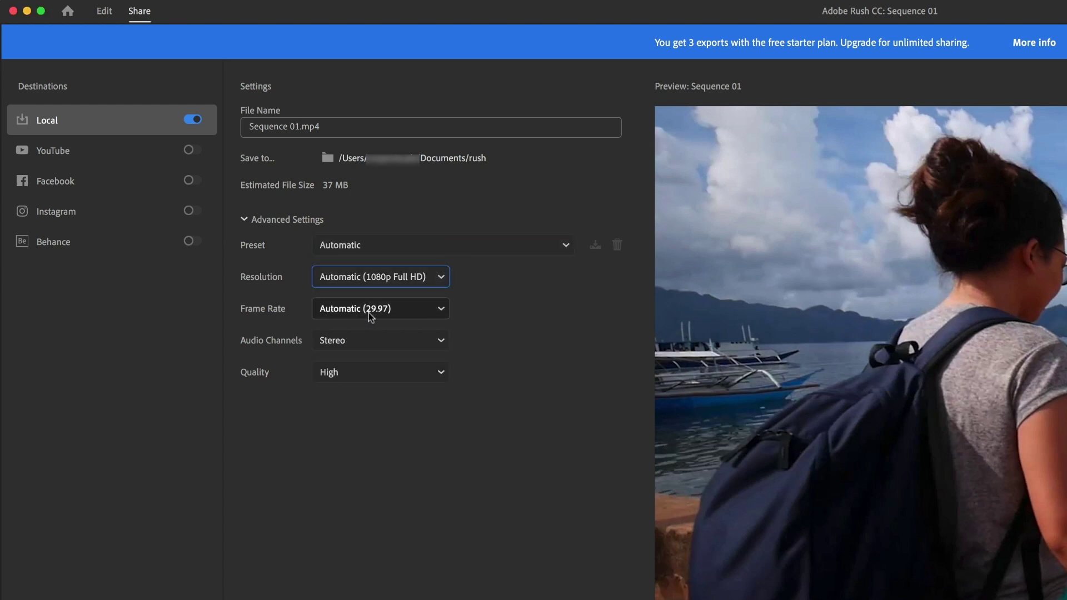
{"action": "left_click", "coordinate": [369, 312]}
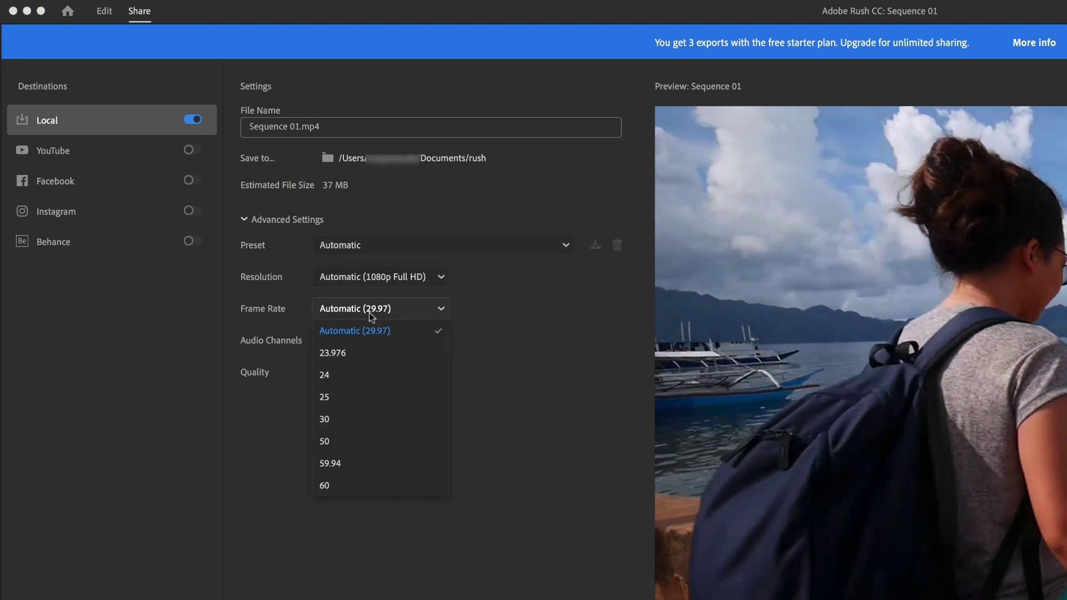
{"action": "left_click", "coordinate": [513, 307]}
{"action": "left_click", "coordinate": [408, 342]}
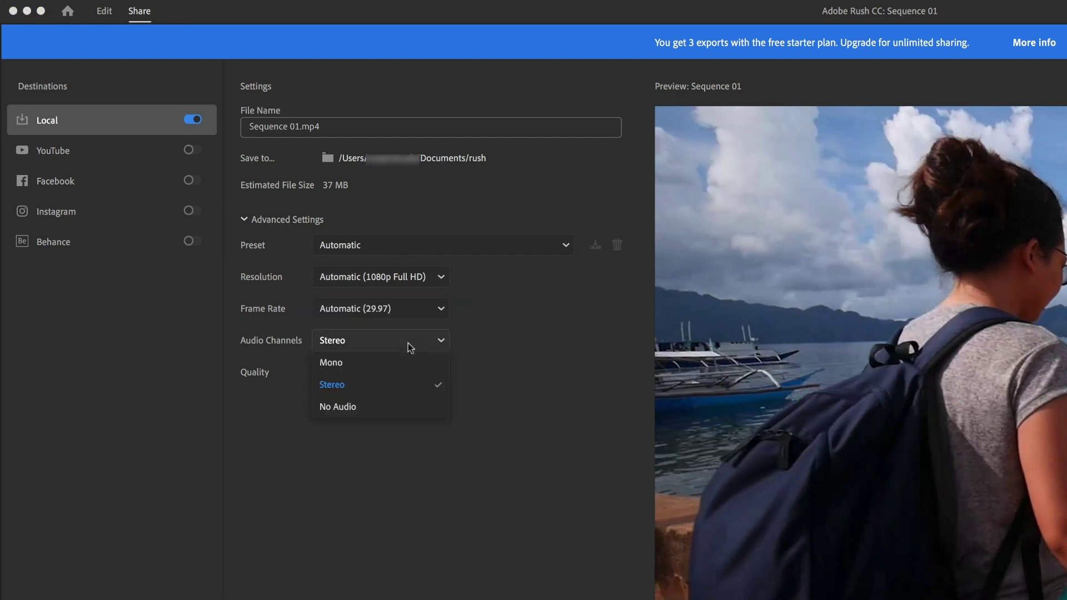
{"action": "left_click", "coordinate": [519, 329]}
{"action": "left_click", "coordinate": [405, 372]}
{"action": "left_click", "coordinate": [584, 342]}
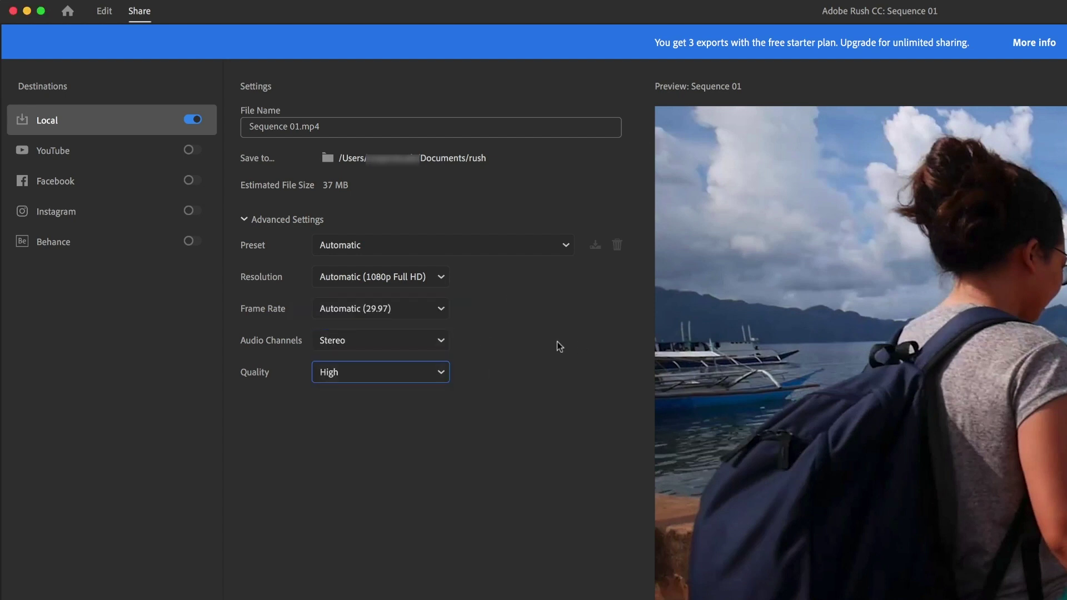
- Choose the YouTube 1080p Full HD preset, preview the video, and start the export
{"action": "left_click", "coordinate": [421, 242]}
{"action": "left_click", "coordinate": [392, 382]}
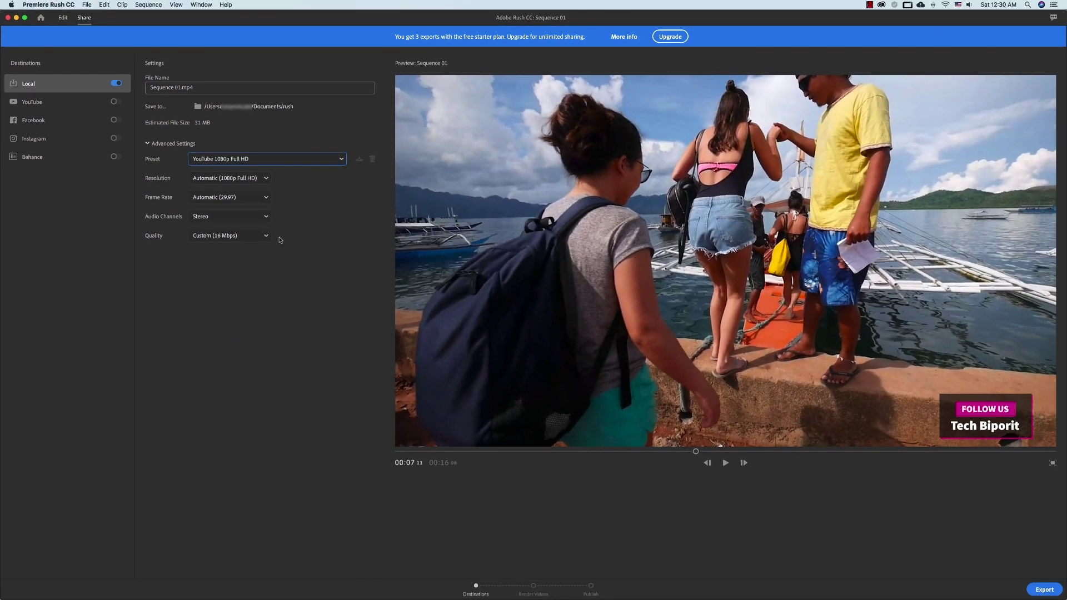
{"action": "left_click", "coordinate": [656, 452]}
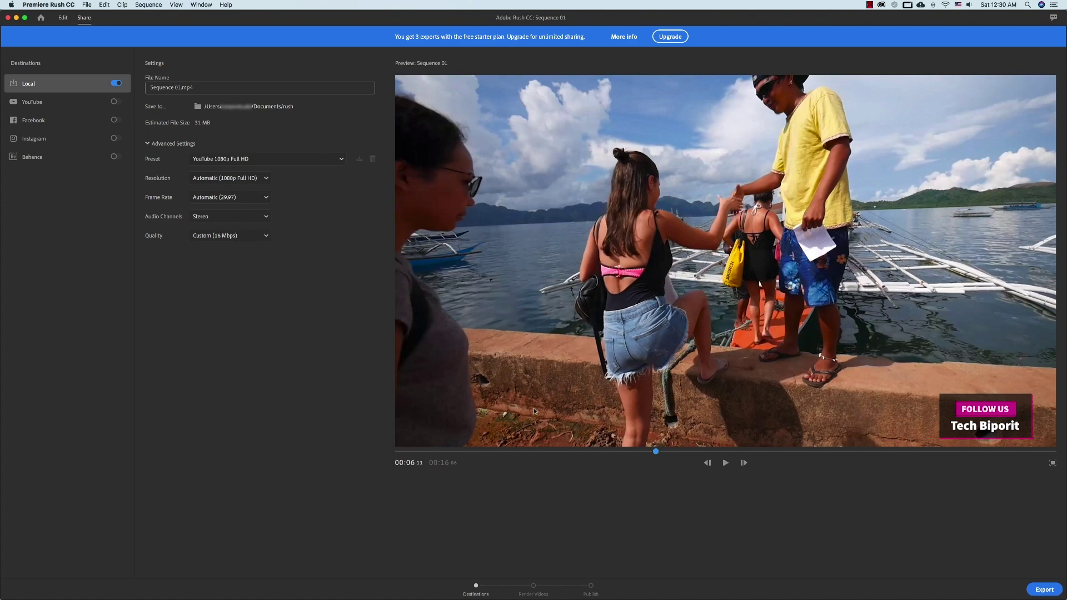
{"action": "left_click", "coordinate": [632, 451]}
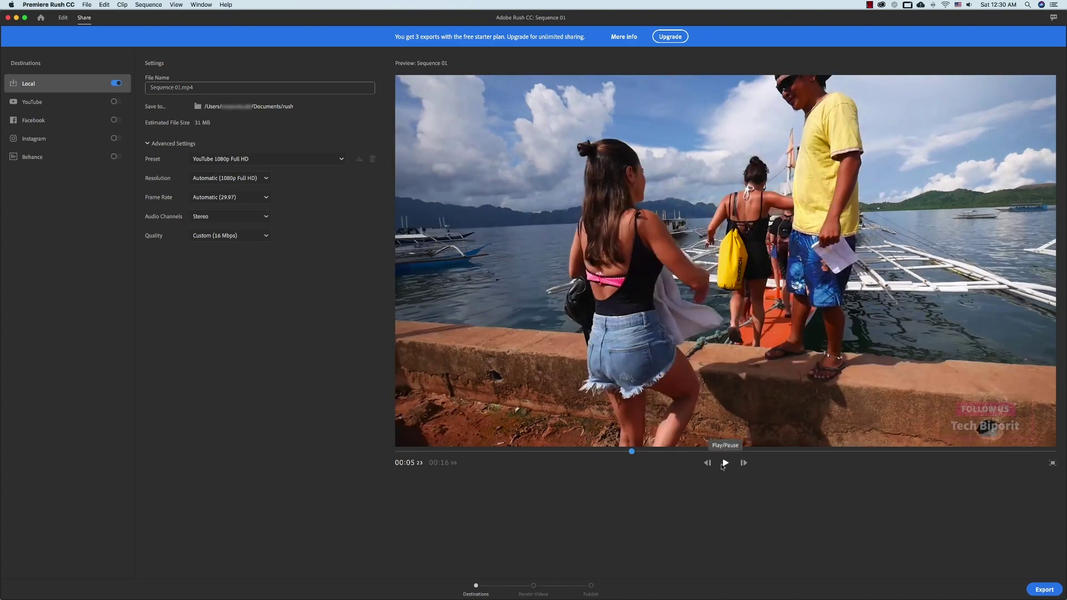
{"action": "left_click", "coordinate": [724, 464]}
{"action": "left_click", "coordinate": [726, 466]}
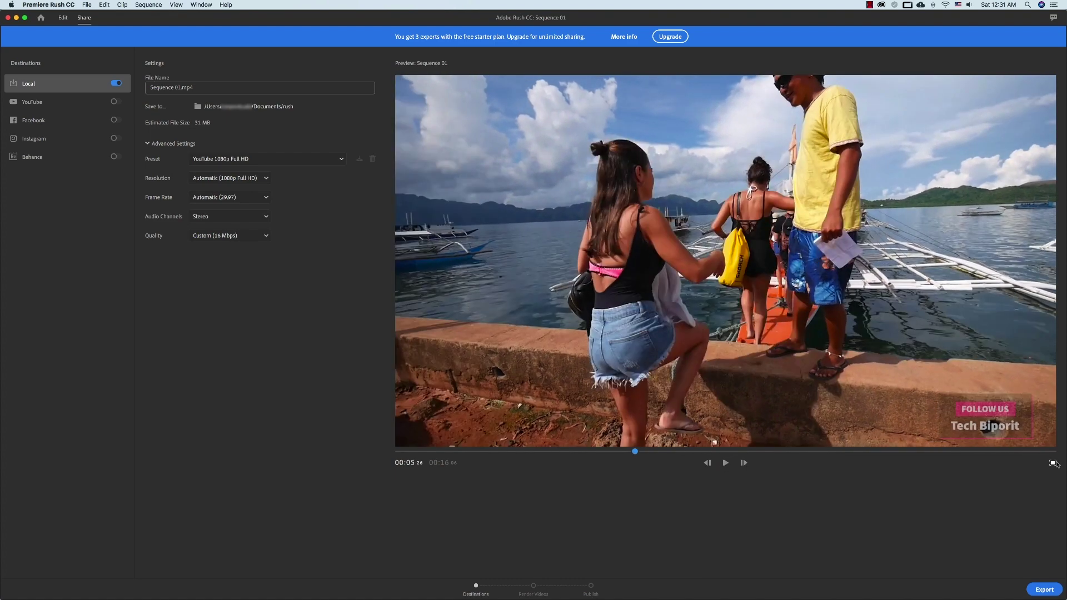
{"action": "left_click", "coordinate": [1044, 590]}
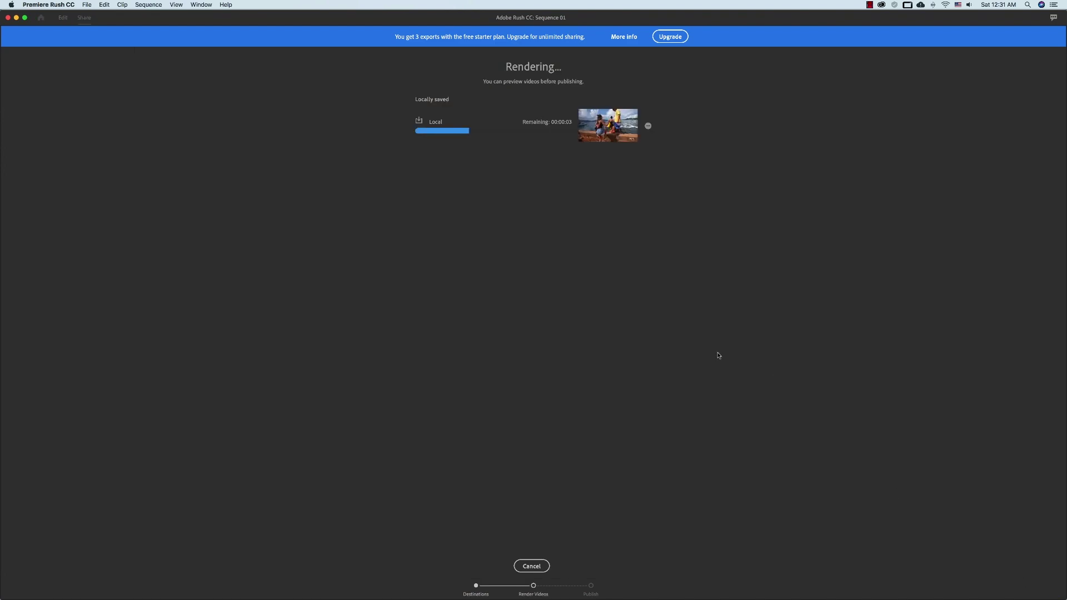